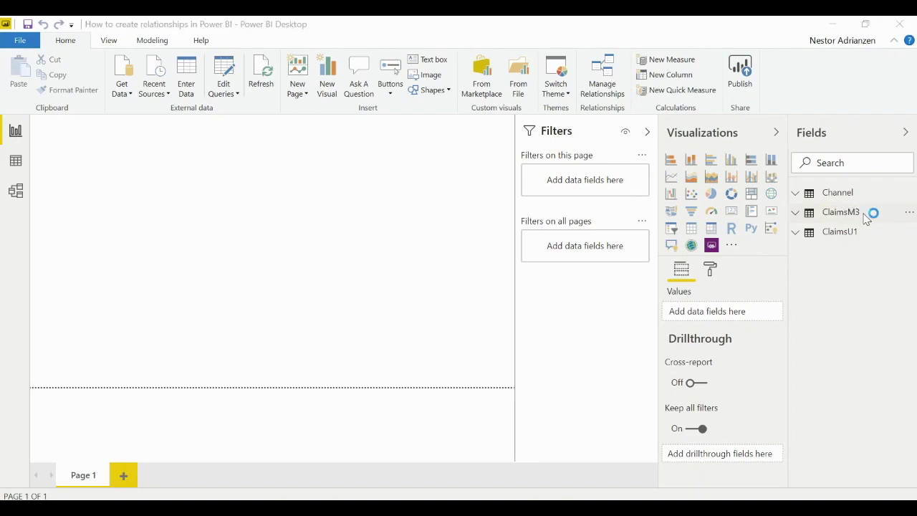
Rename the ClaimsM3 table as ClaimsM and the ClaimsU1 table as ClaimsU.
key(Return)
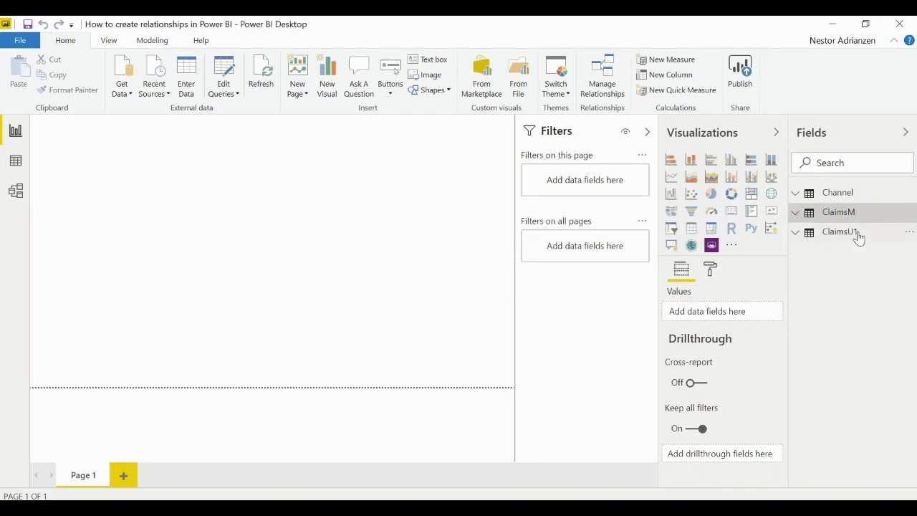
double_click(859, 237)
key(BackSpace)
key(Return)
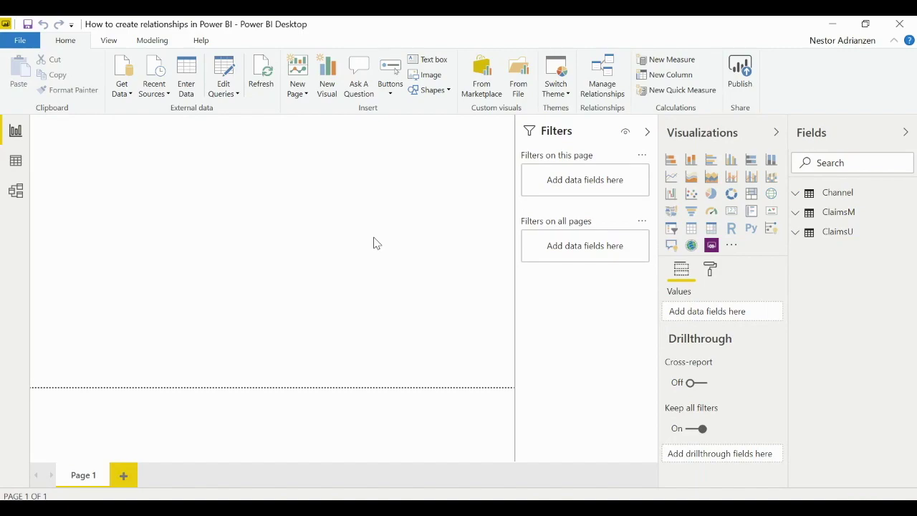
In the model diagram, collapse the properties and move the ClaimsU and ClaimsM tables up so all three tables fit in view.
click(23, 193)
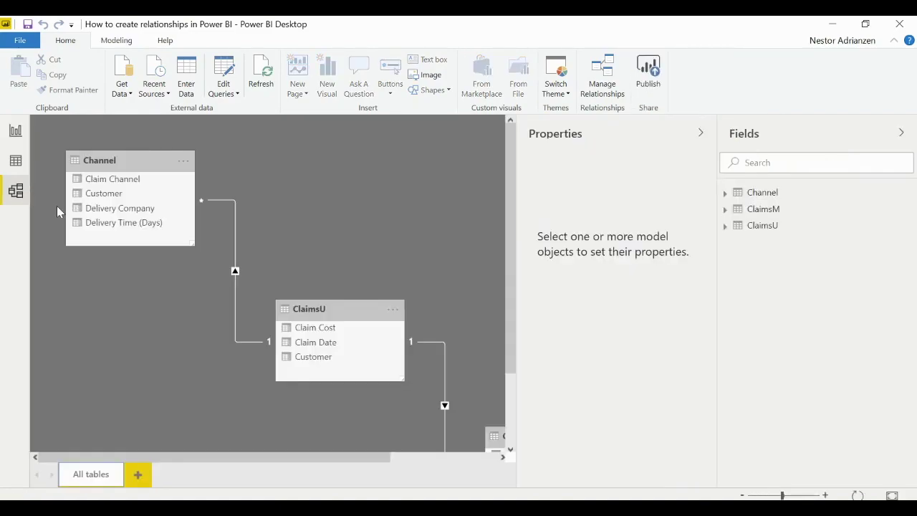
click(700, 136)
drag(360, 317, 360, 198)
drag(531, 436, 502, 261)
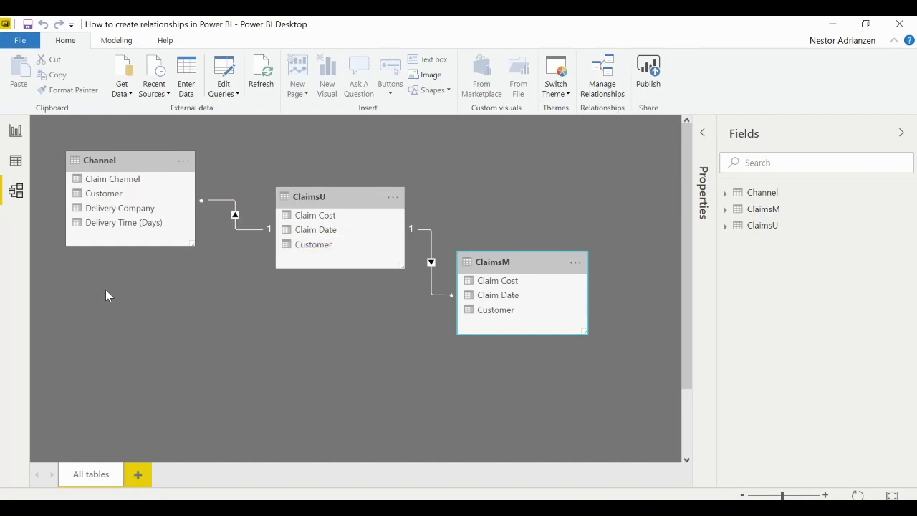
Delete the relationship between Channel and ClaimsU and the one between ClaimsU and ClaimsM.
right_click(236, 212)
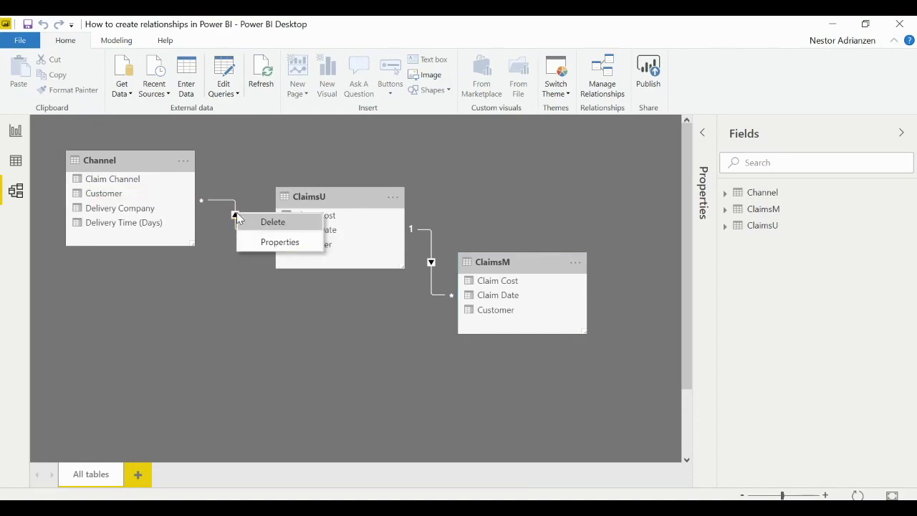
click(269, 223)
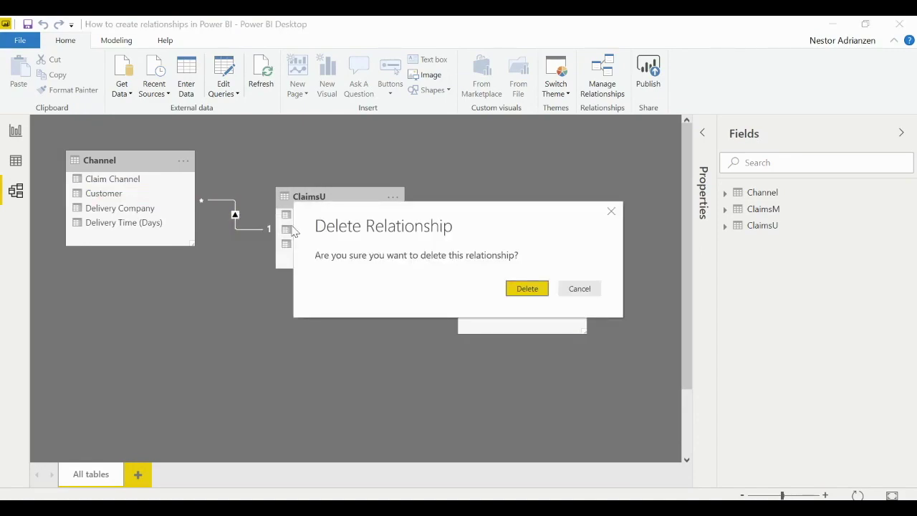
click(527, 290)
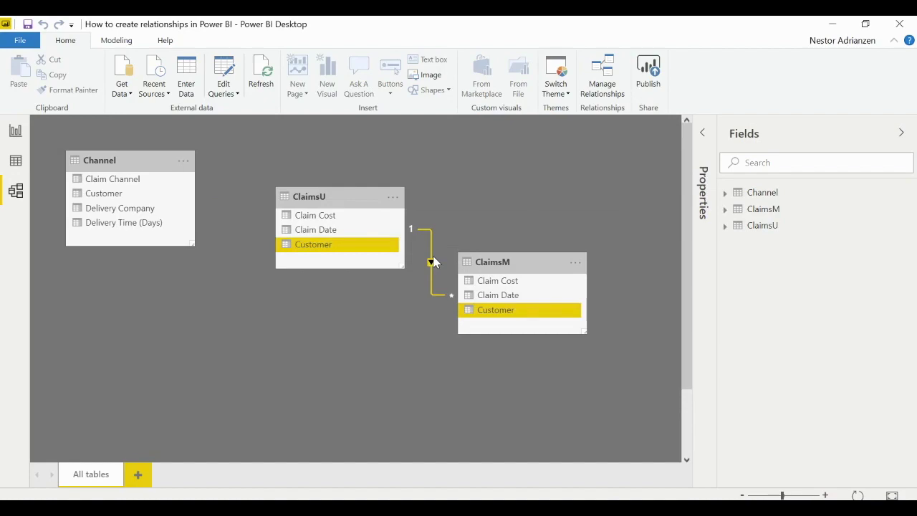
right_click(434, 263)
click(472, 267)
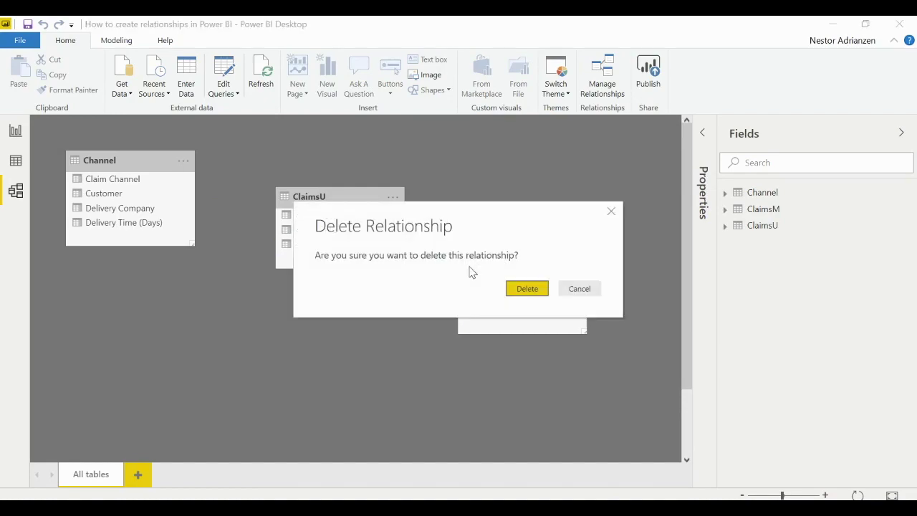
click(530, 291)
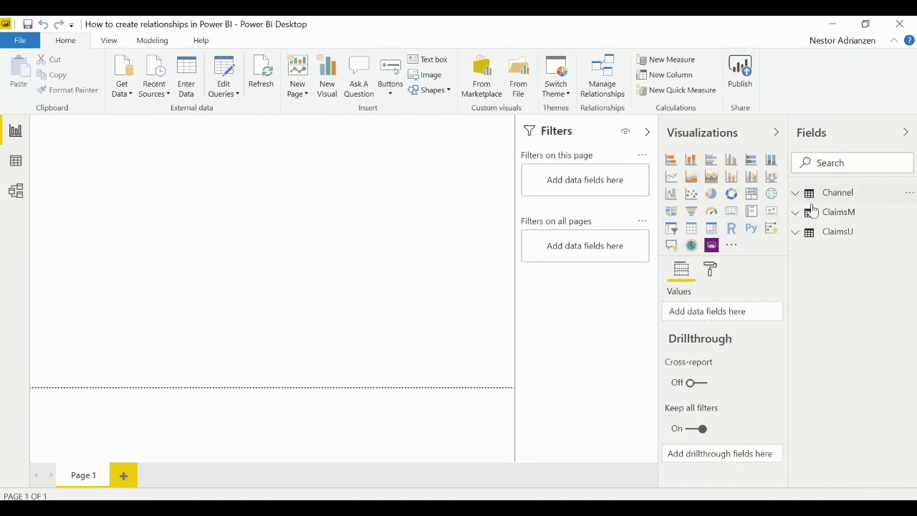
Build a table visual on the report page with Customer from ClaimsU, Delivery Time (Days) from Channel and Claim Cost from ClaimsU.
click(797, 233)
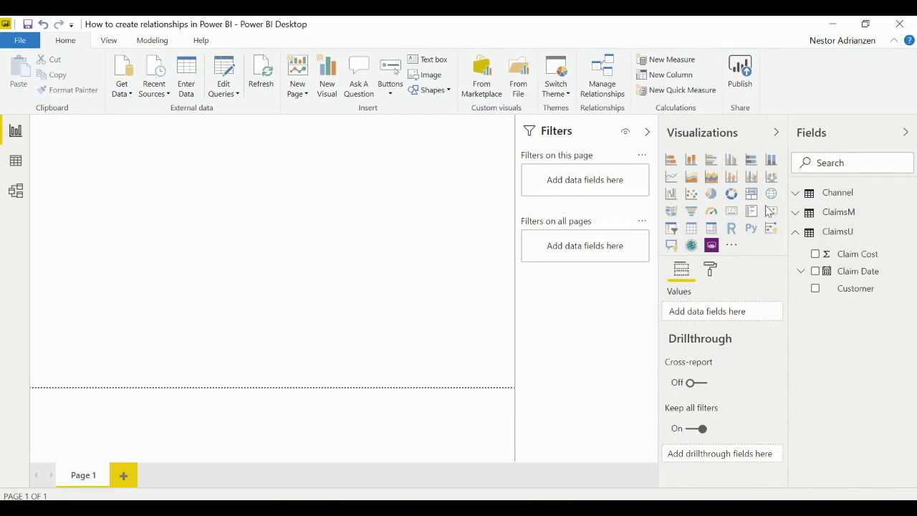
drag(858, 297, 188, 225)
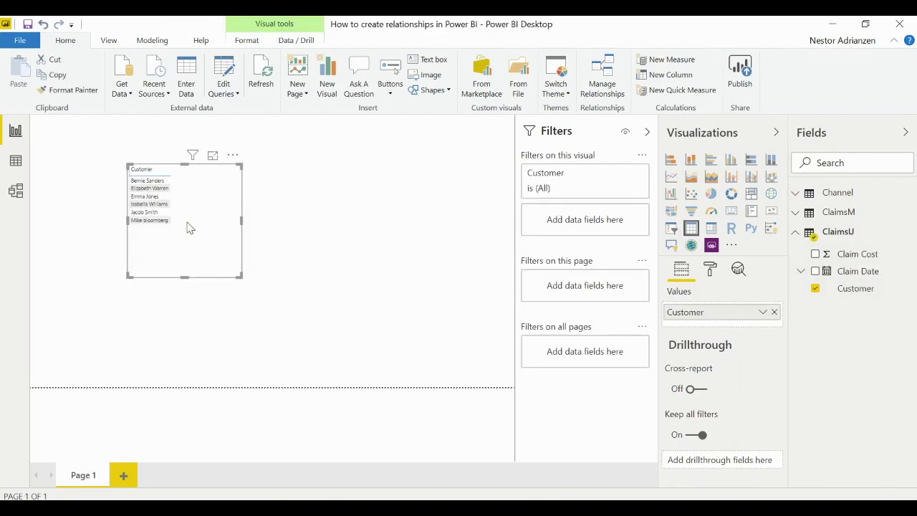
click(798, 234)
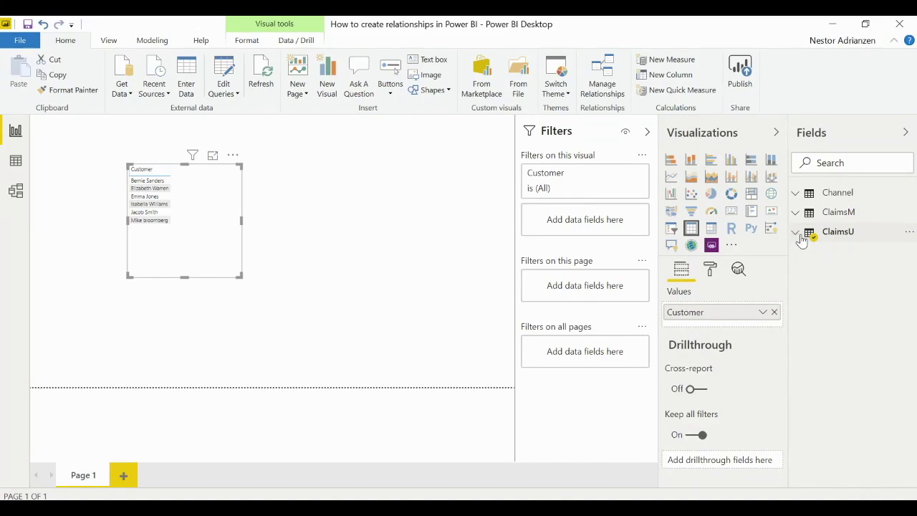
click(796, 193)
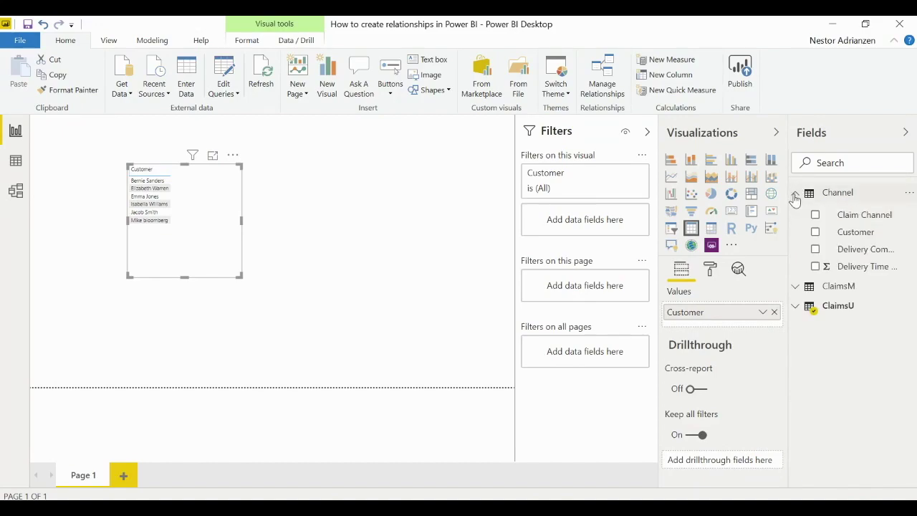
drag(849, 266, 204, 239)
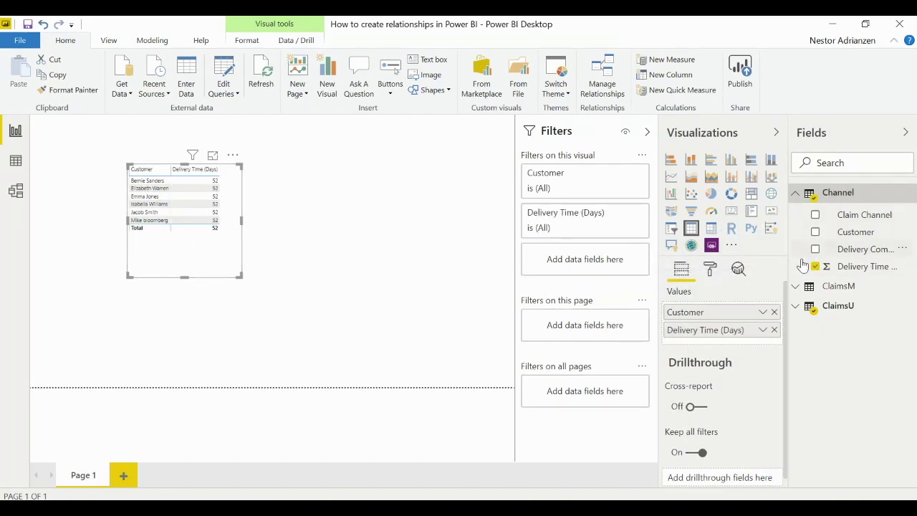
click(797, 308)
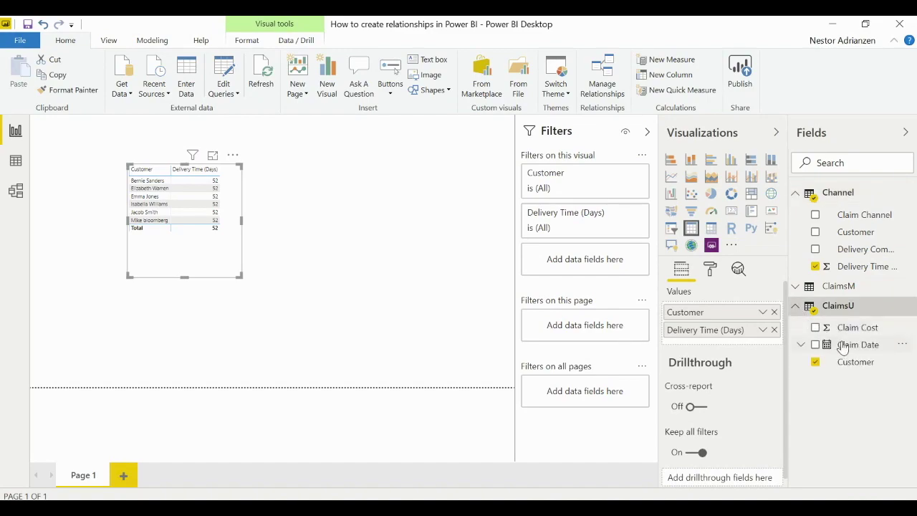
drag(849, 330, 273, 249)
click(341, 240)
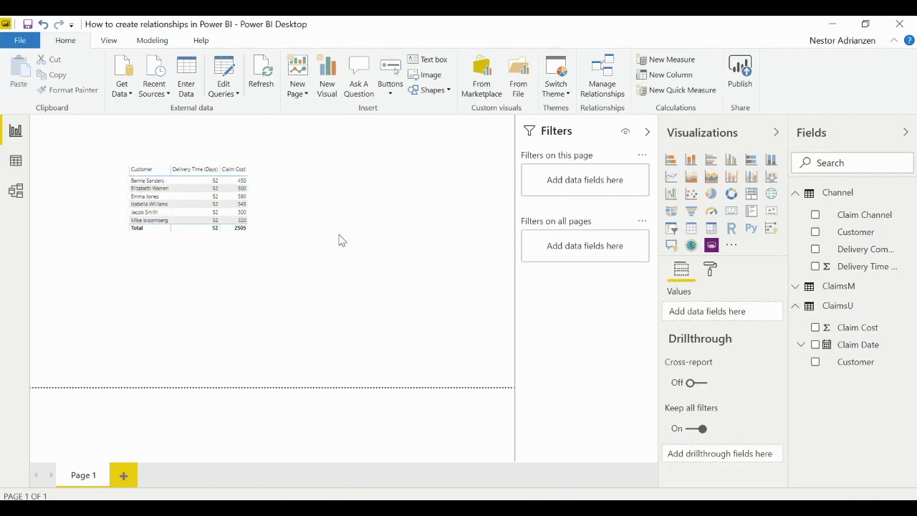
Set the text size of the table visual's values to 14 pt.
click(266, 174)
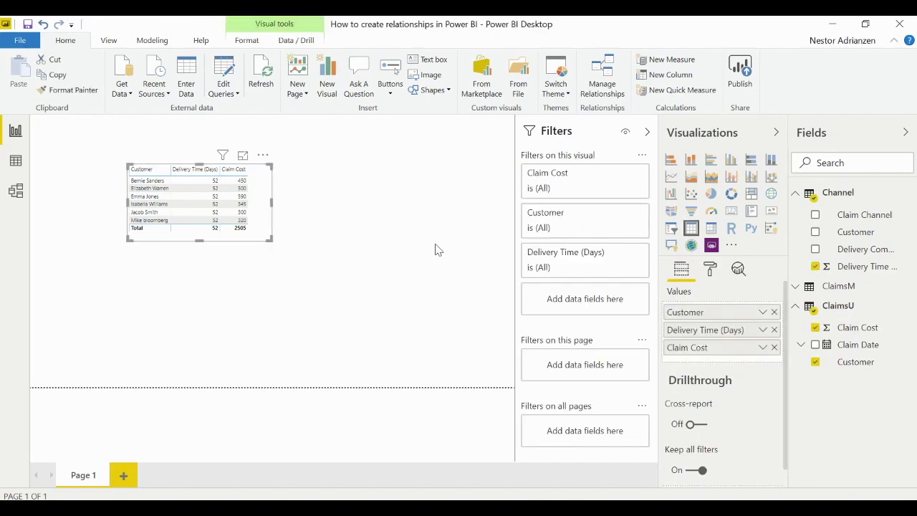
click(710, 269)
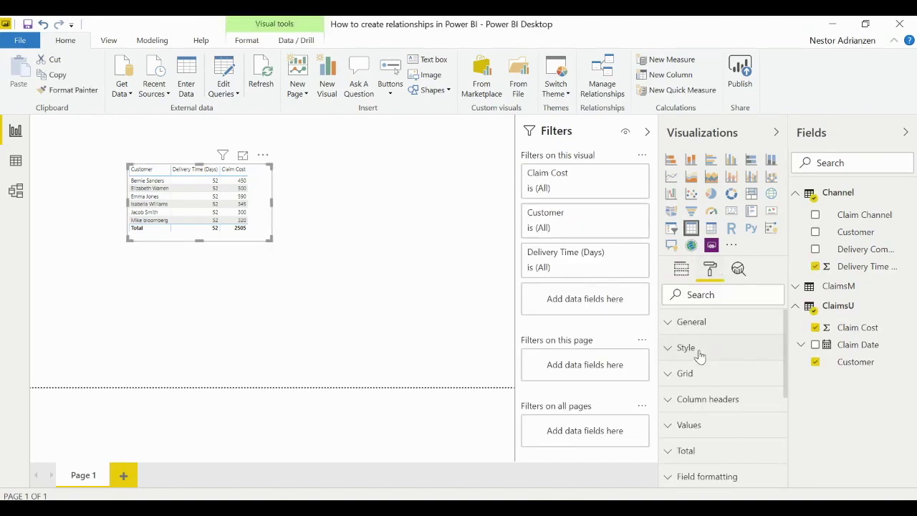
click(688, 425)
scroll(714, 414, down, 6)
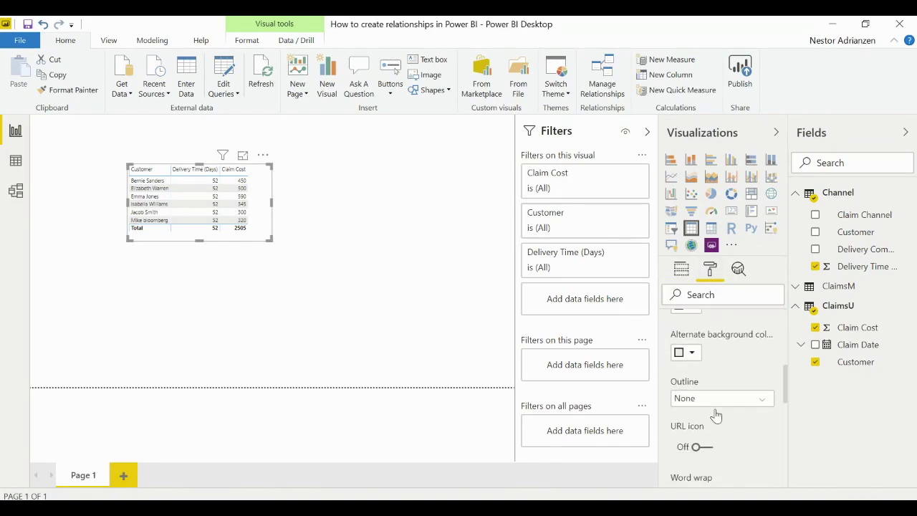
scroll(716, 414, down, 2)
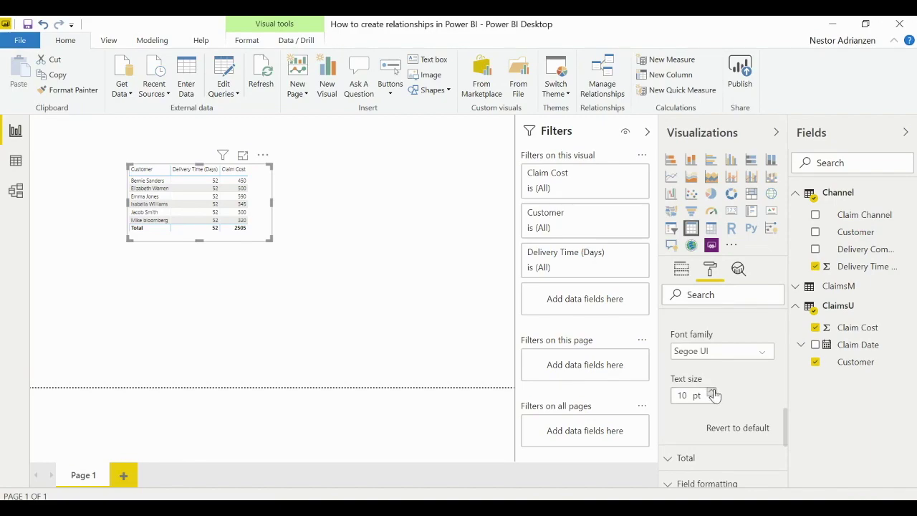
click(712, 393)
click(712, 392)
click(712, 393)
click(712, 393)
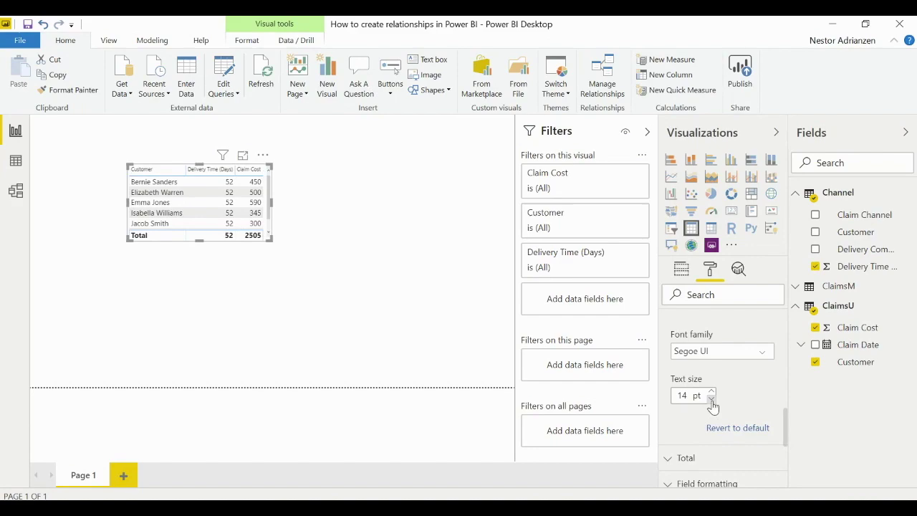
Set the text size of the table visual's column headers to 14 pt.
scroll(741, 340, up, 8)
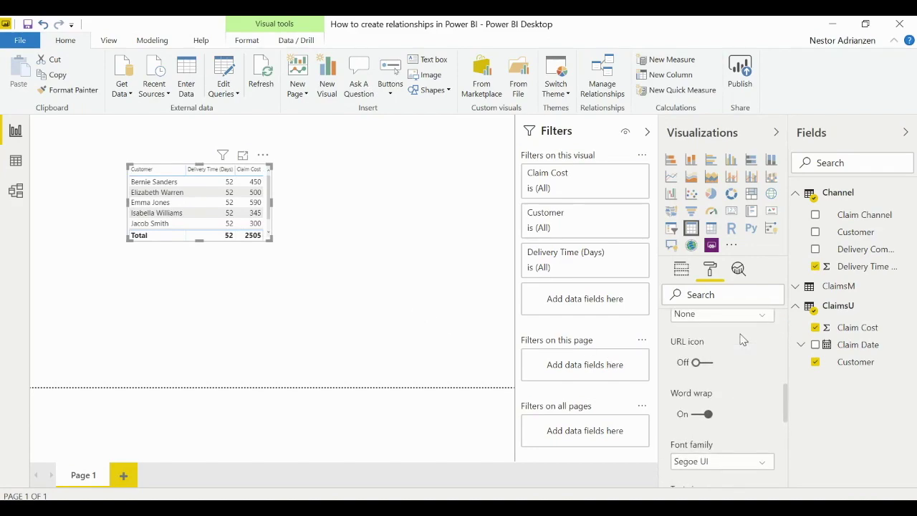
click(715, 340)
click(688, 351)
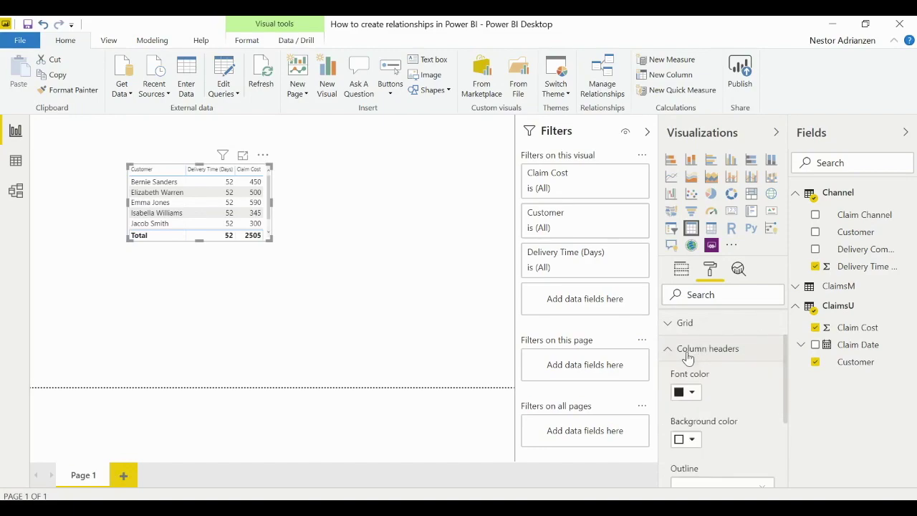
scroll(761, 433, down, 5)
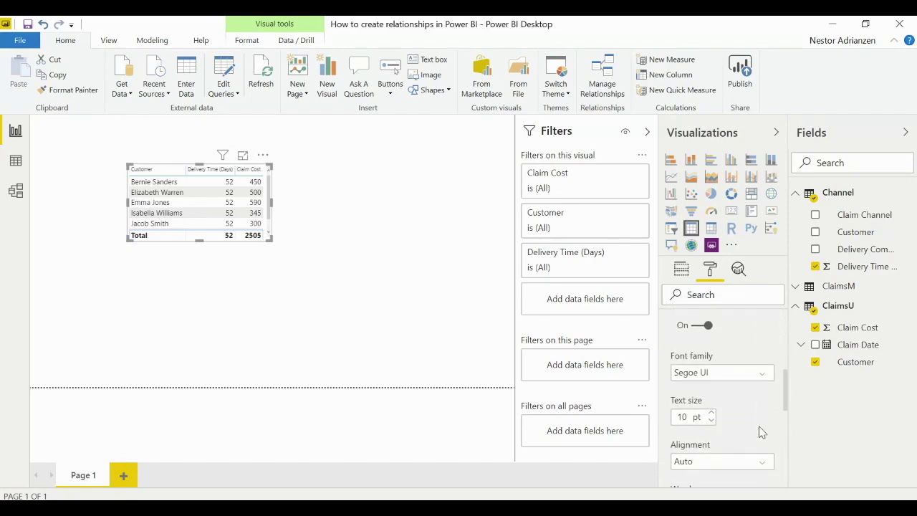
click(712, 369)
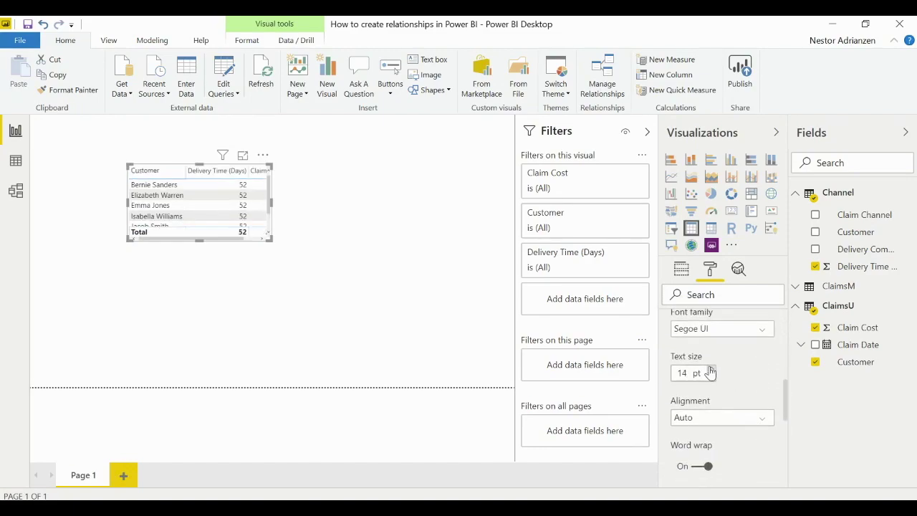
Enlarge the table visual to fit all its rows and columns, and move it to the upper-left corner of the report page.
click(373, 337)
click(265, 232)
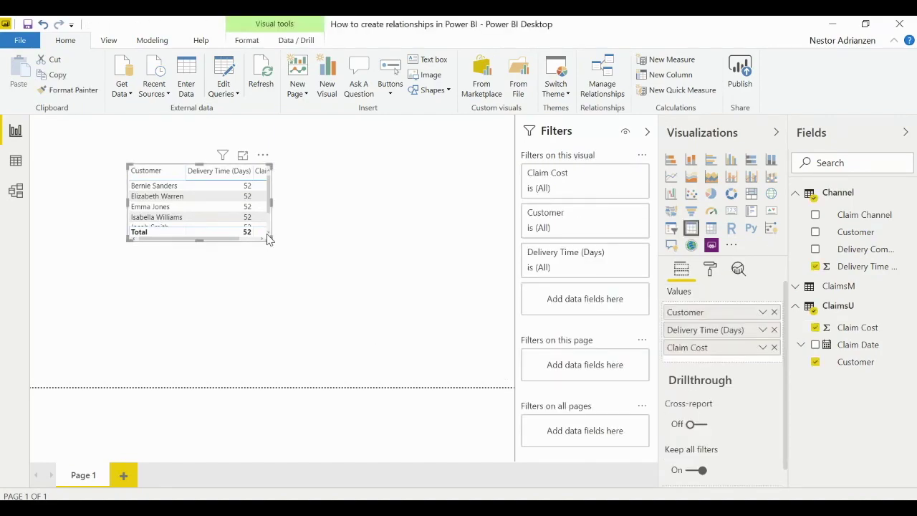
drag(272, 240, 322, 276)
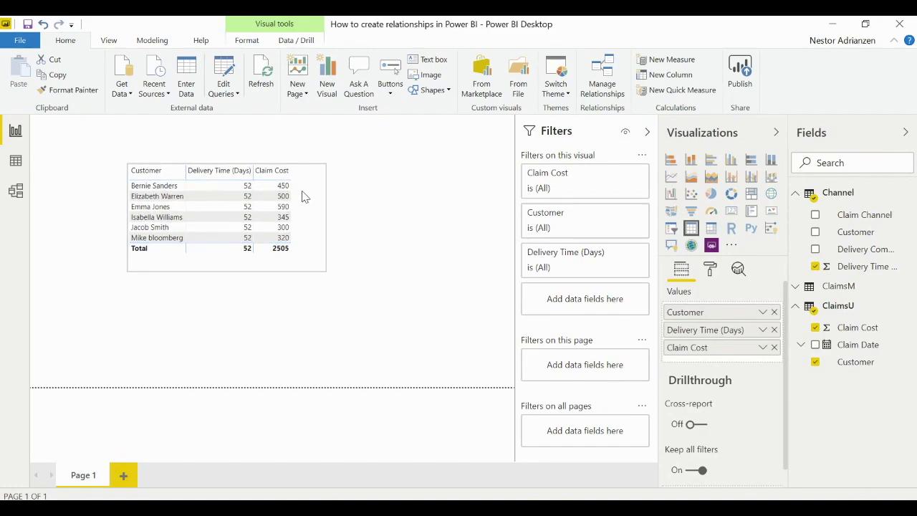
drag(287, 197, 242, 237)
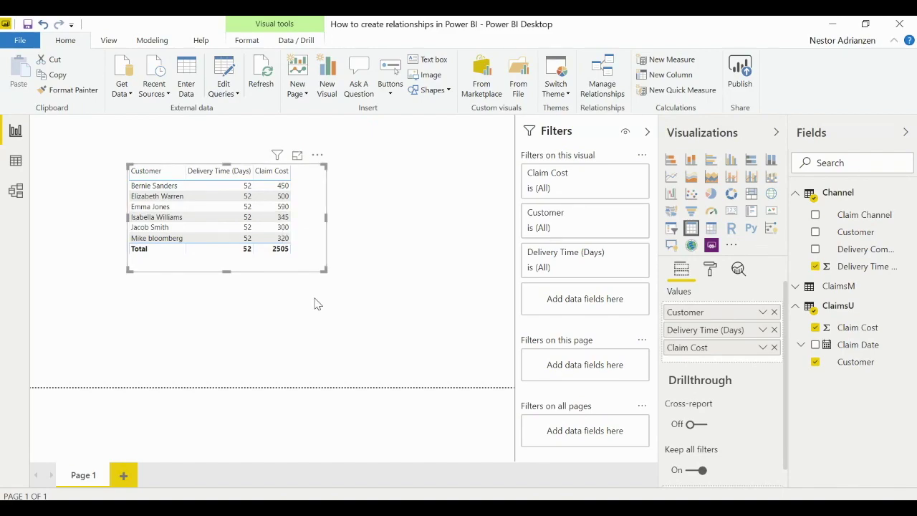
drag(283, 172, 211, 138)
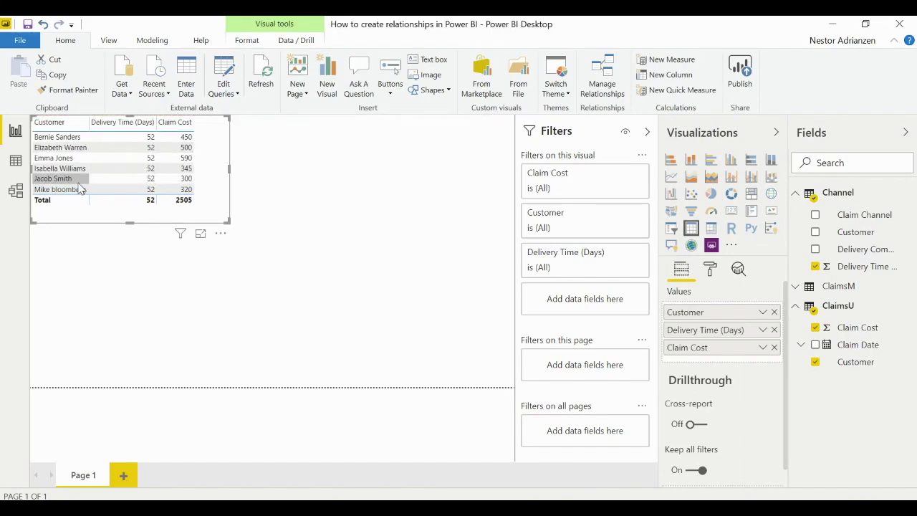
Create an active one-to-many relationship from ClaimsU to Channel on their Customer columns, with single cross filter direction.
click(605, 79)
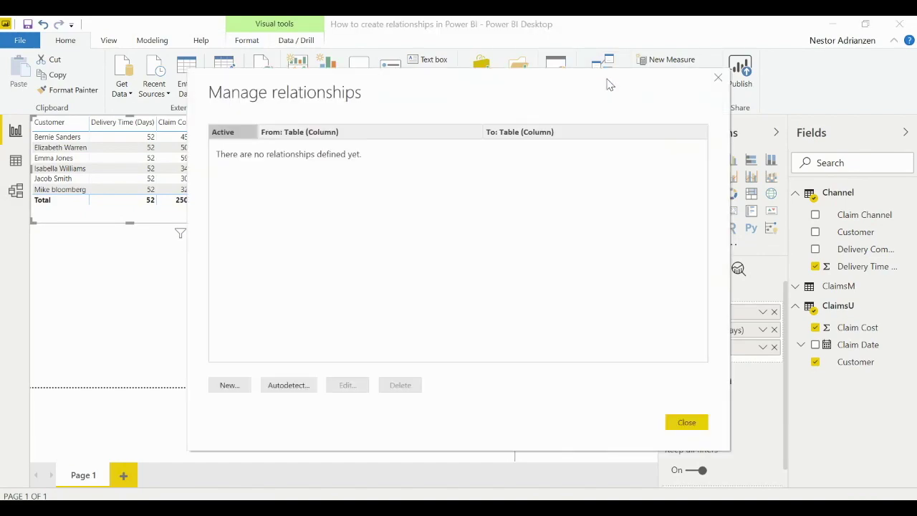
click(243, 385)
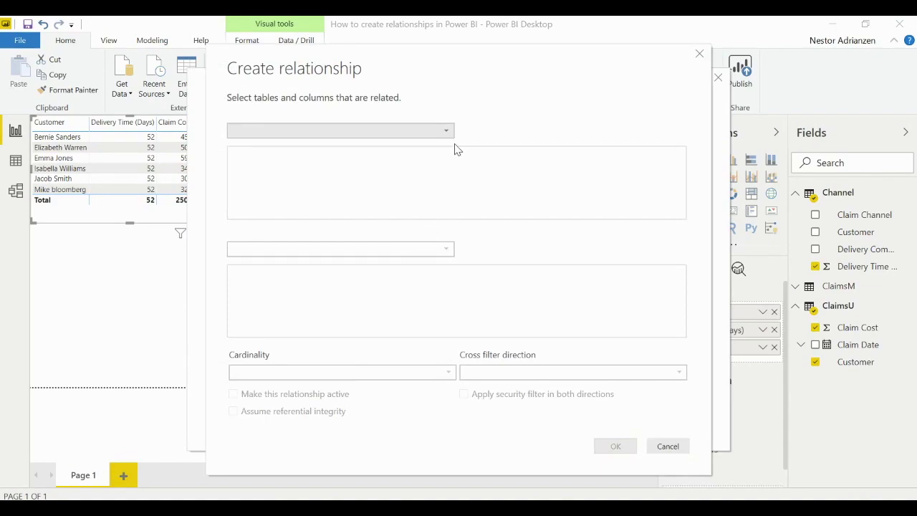
click(449, 133)
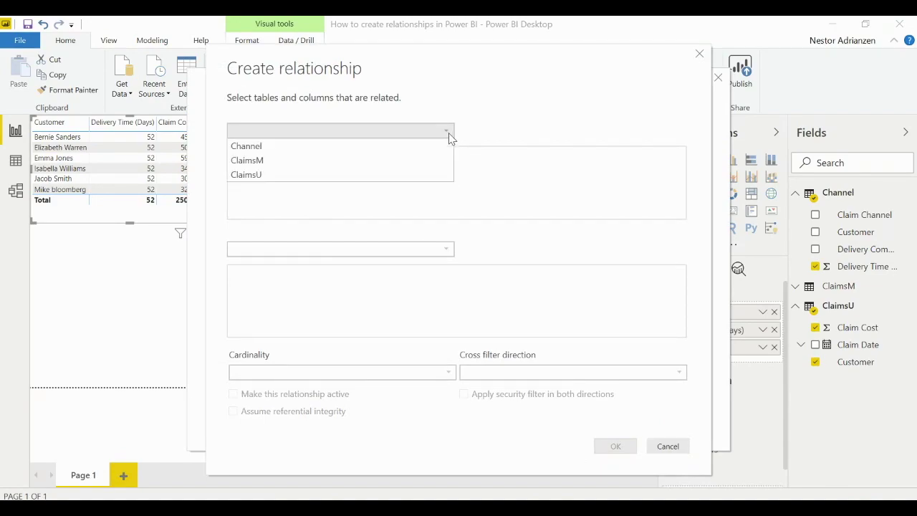
click(341, 174)
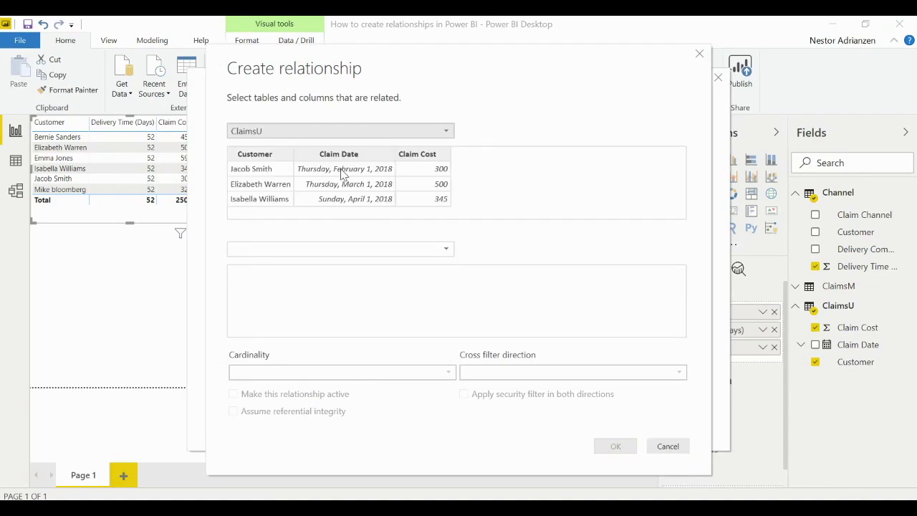
click(450, 255)
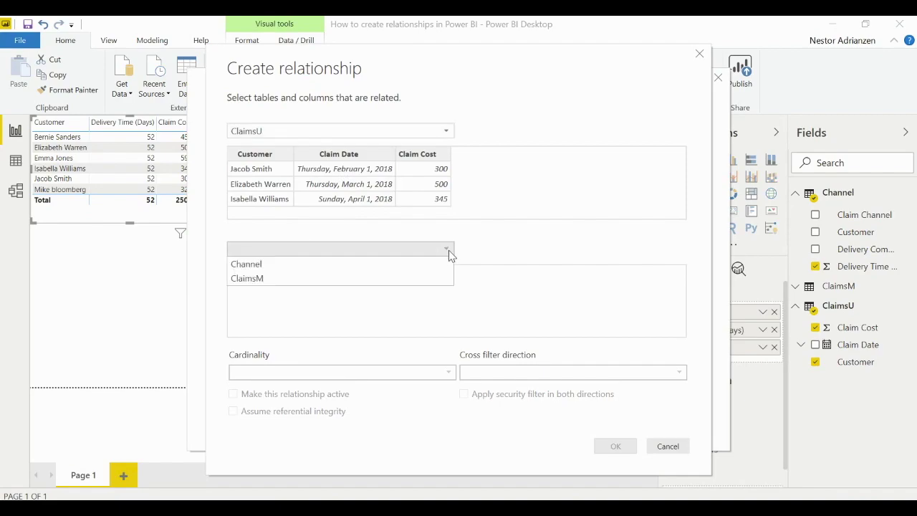
click(349, 267)
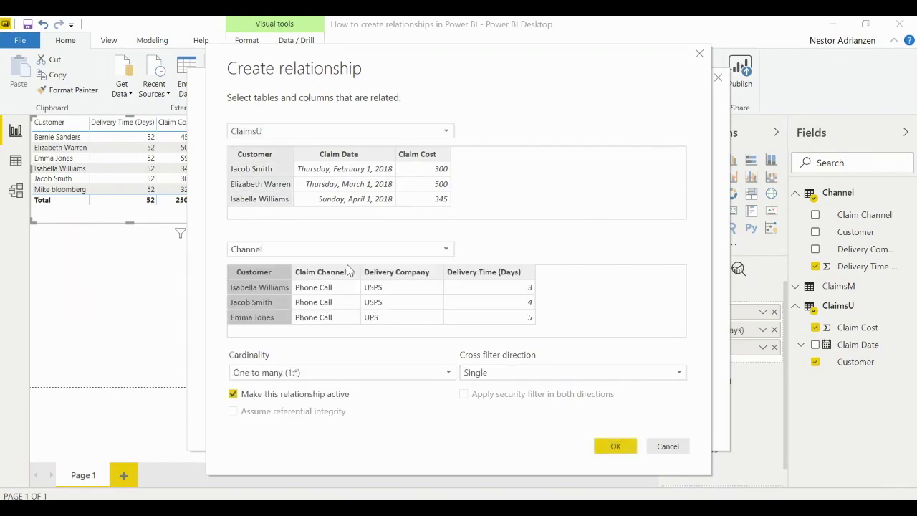
click(276, 154)
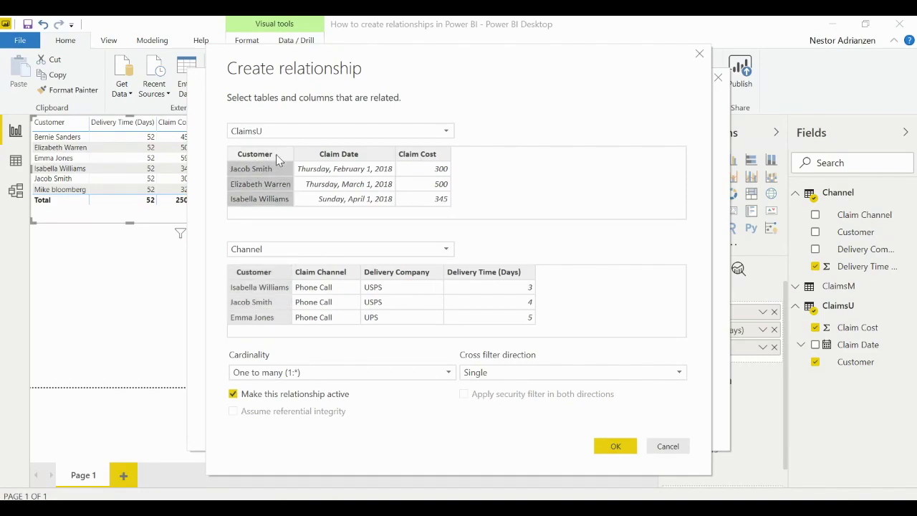
click(267, 277)
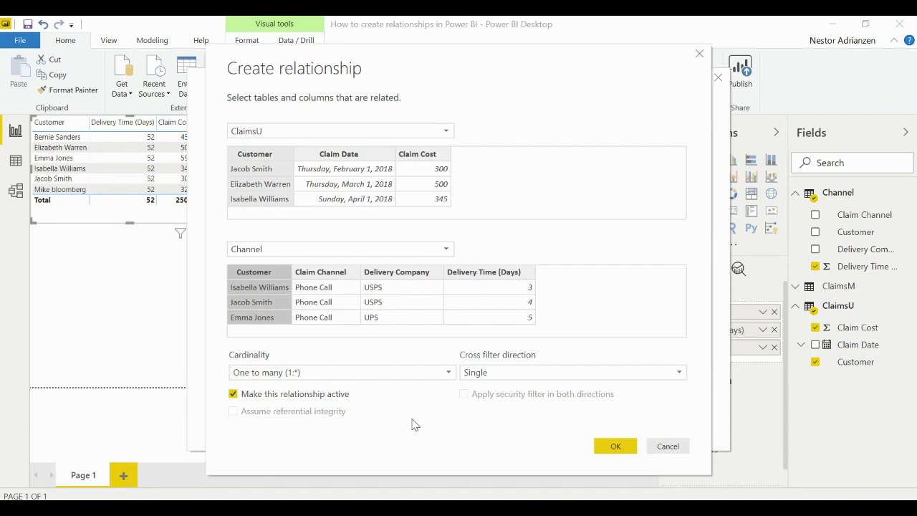
click(613, 447)
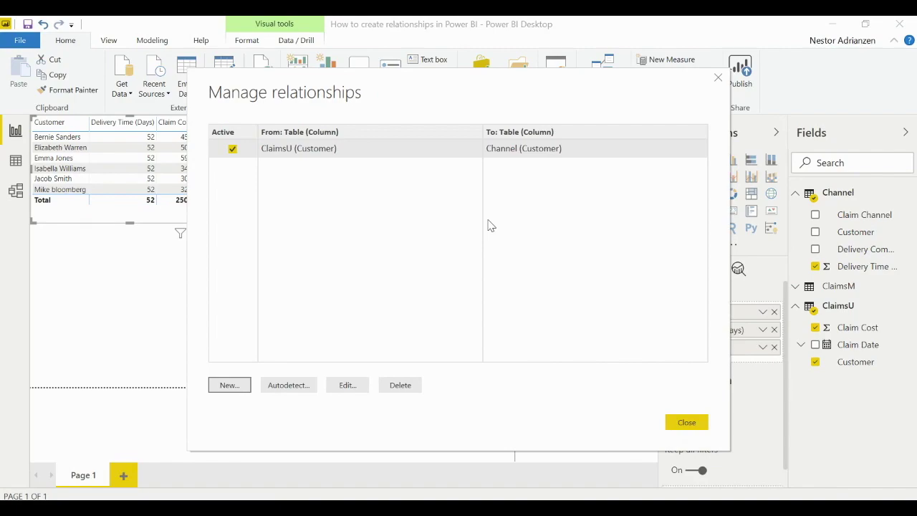
click(681, 421)
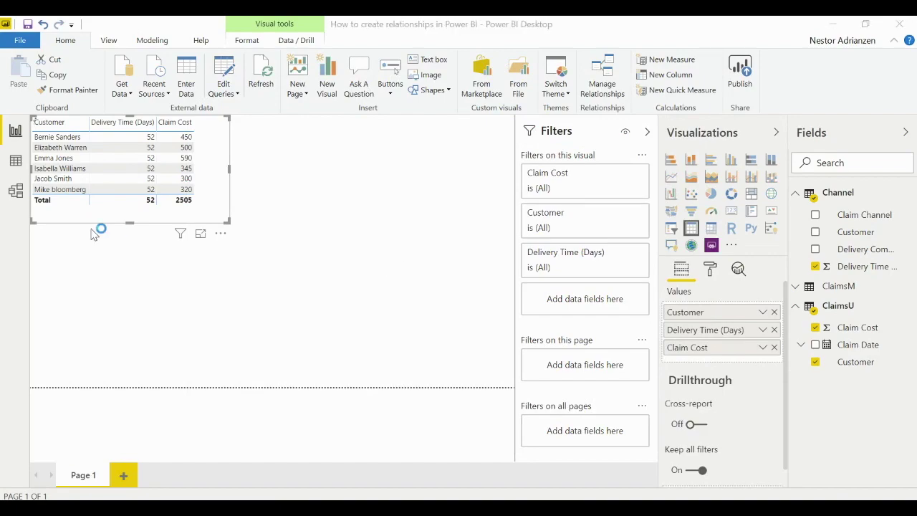
Place the Channel table between ClaimsU and ClaimsM in the model diagram, and return to the report page with the table visual deselected.
click(17, 192)
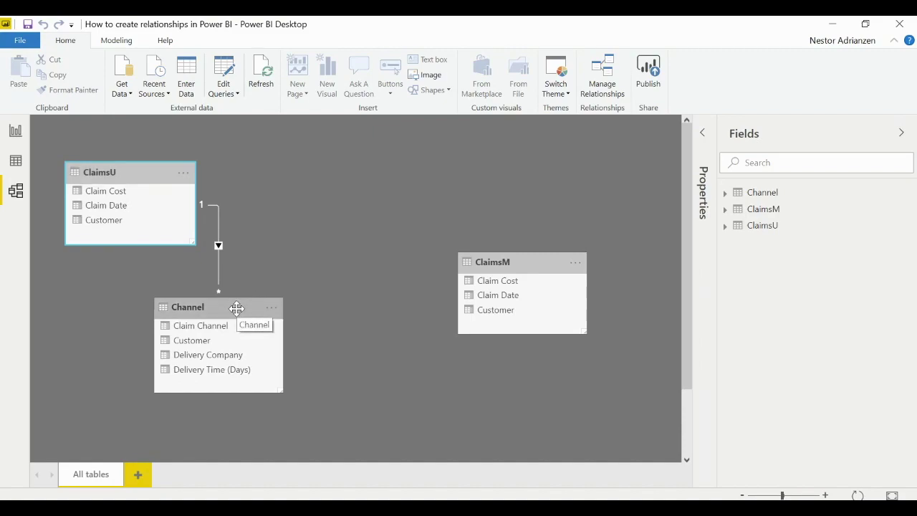
drag(237, 308, 320, 254)
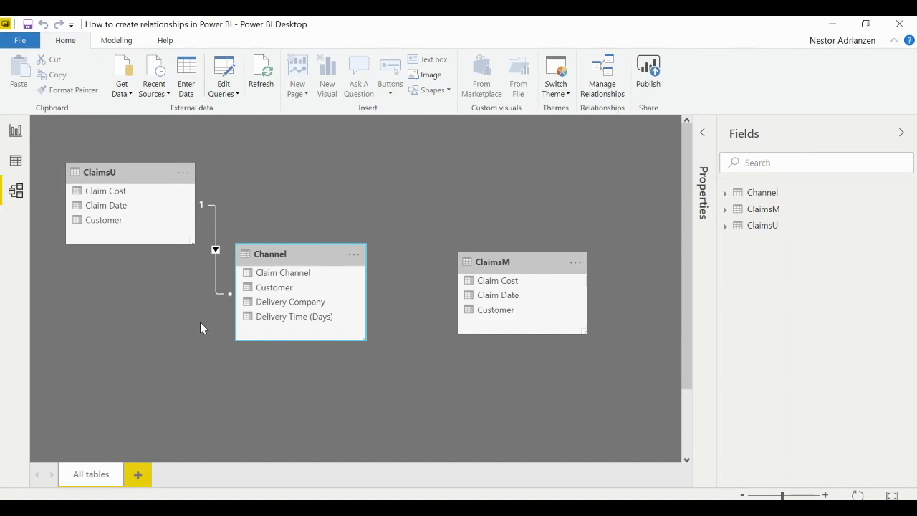
click(15, 130)
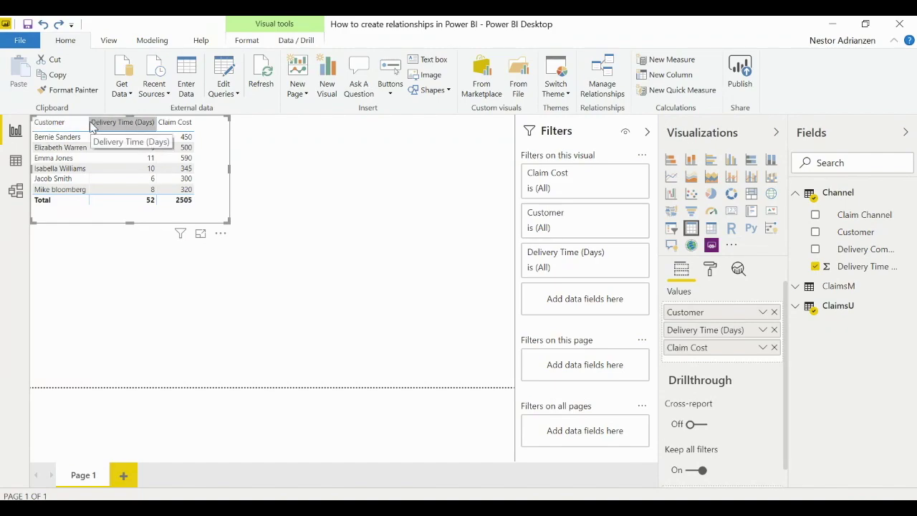
key(Escape)
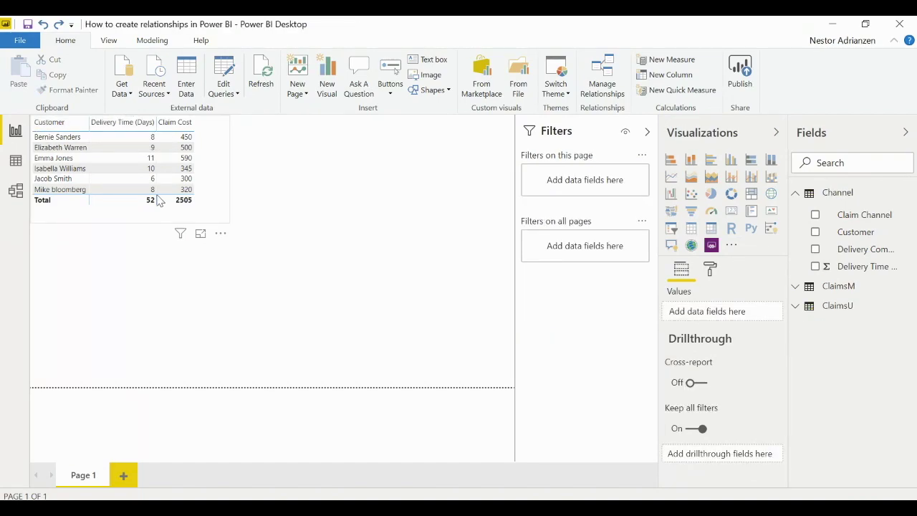
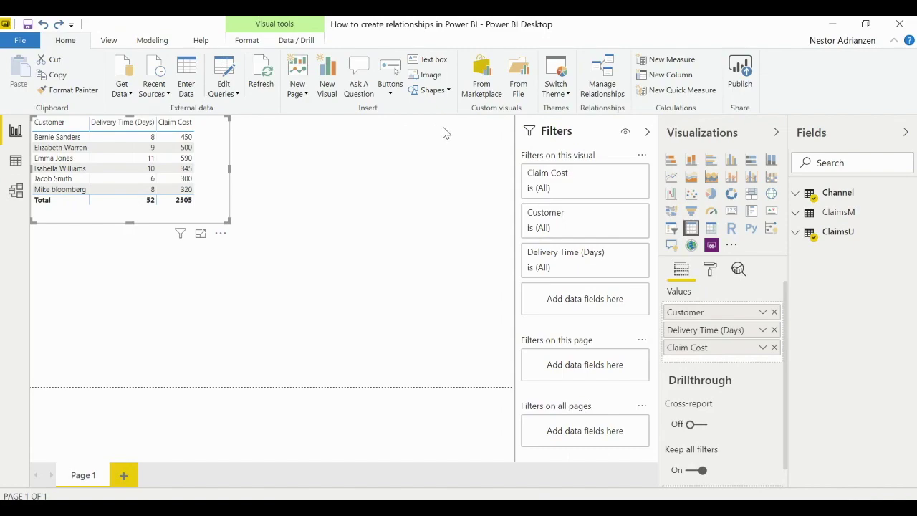
Try to create a relationship between Channel and ClaimsM on their Customer columns.
click(609, 81)
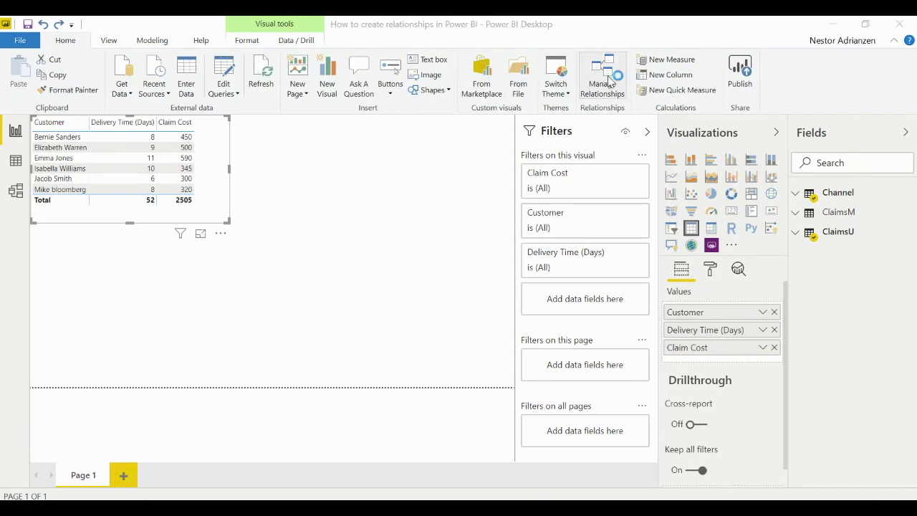
click(239, 386)
click(444, 131)
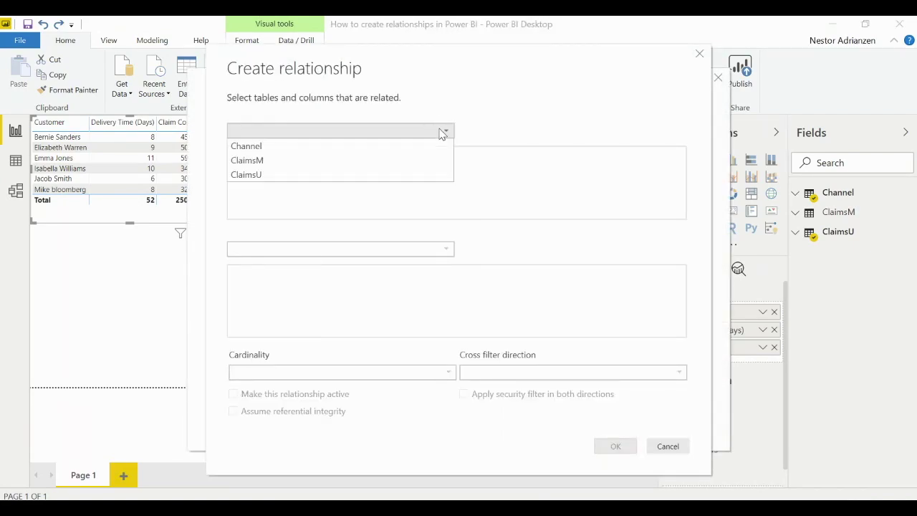
click(389, 145)
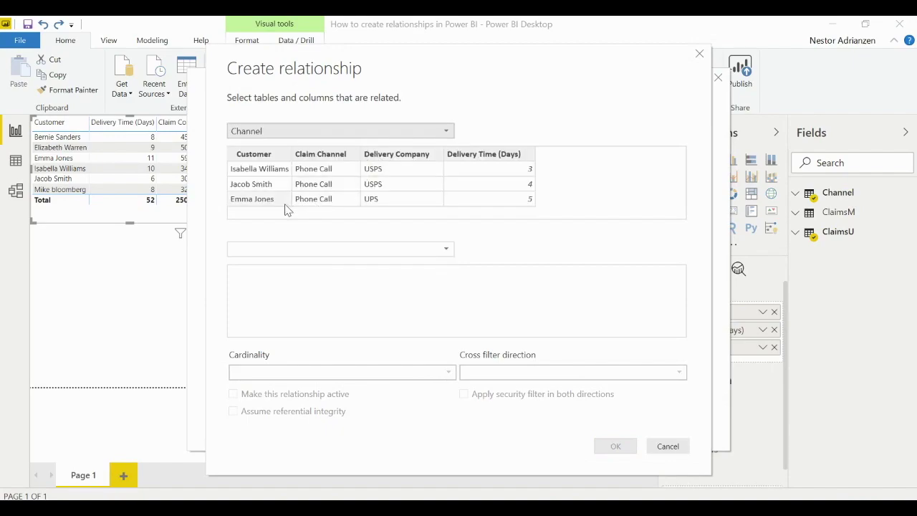
click(444, 251)
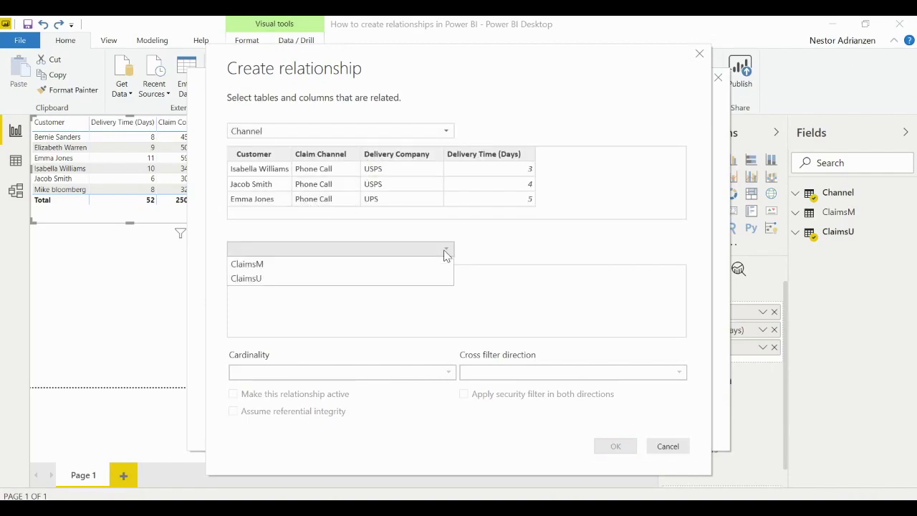
click(393, 276)
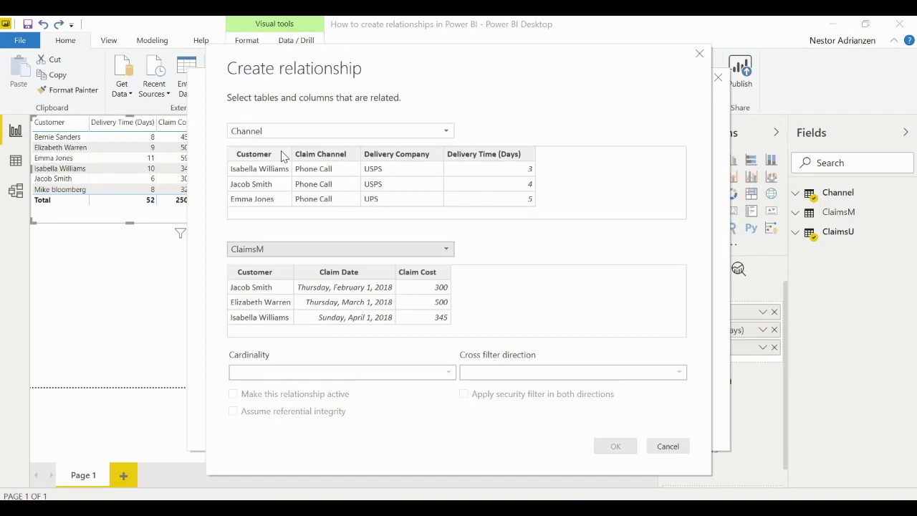
click(279, 172)
click(268, 283)
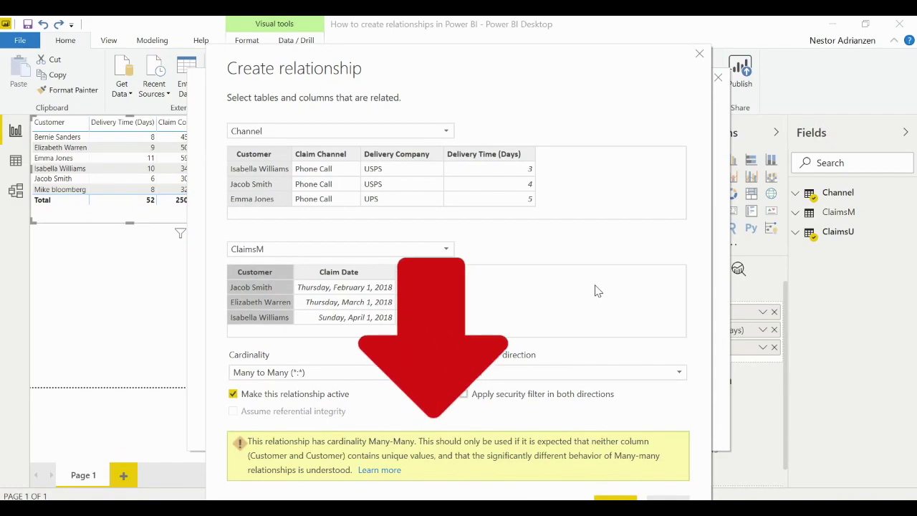
drag(549, 65, 548, 46)
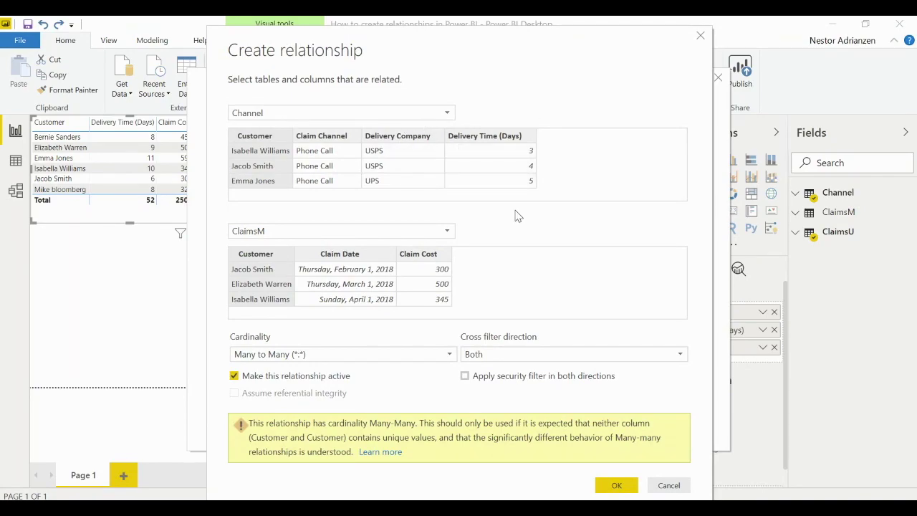
click(669, 485)
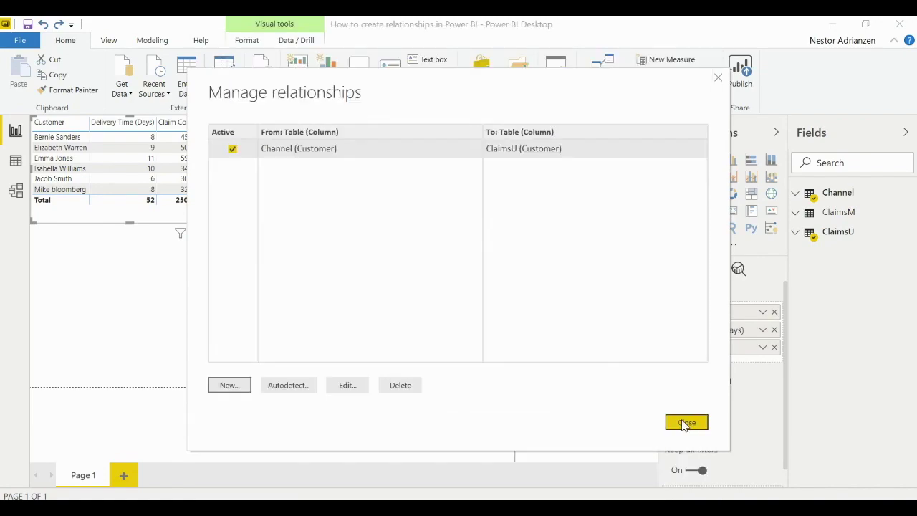
click(685, 422)
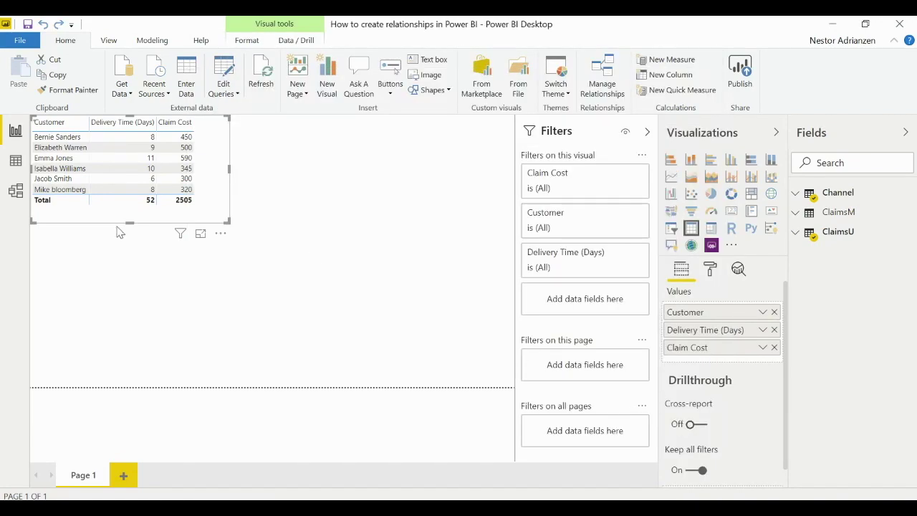
Move the ClaimsM table closer to Channel in the model diagram, and return to the report page.
click(16, 191)
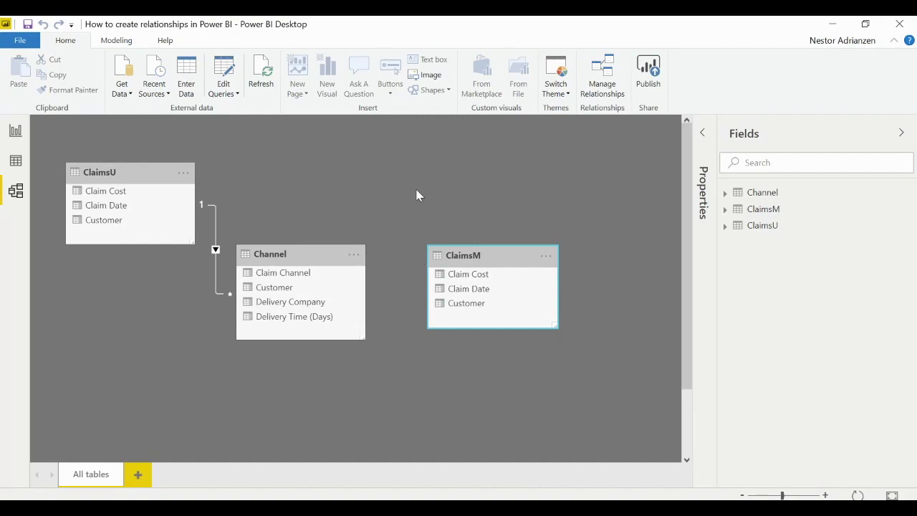
click(15, 131)
Append the queries as new in the Power Query Editor, with Channel as the primary table and ClaimsM as the table to append.
click(228, 74)
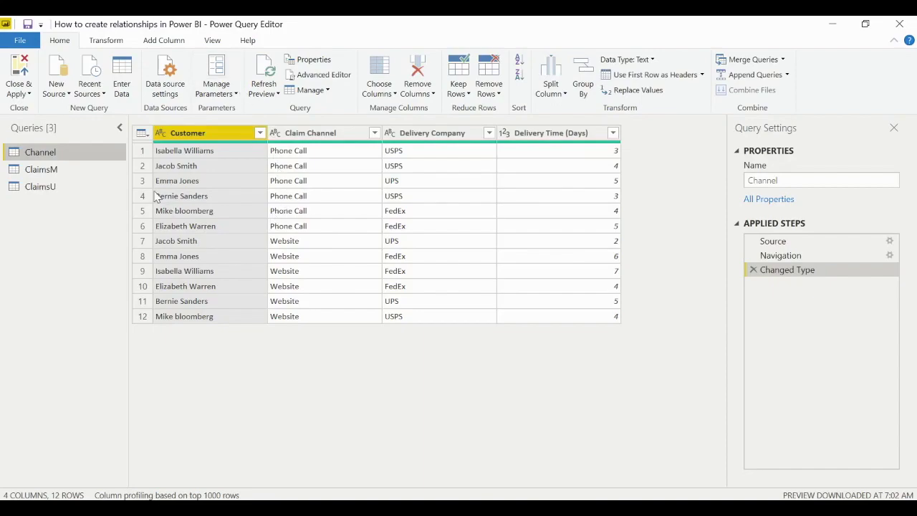
click(786, 74)
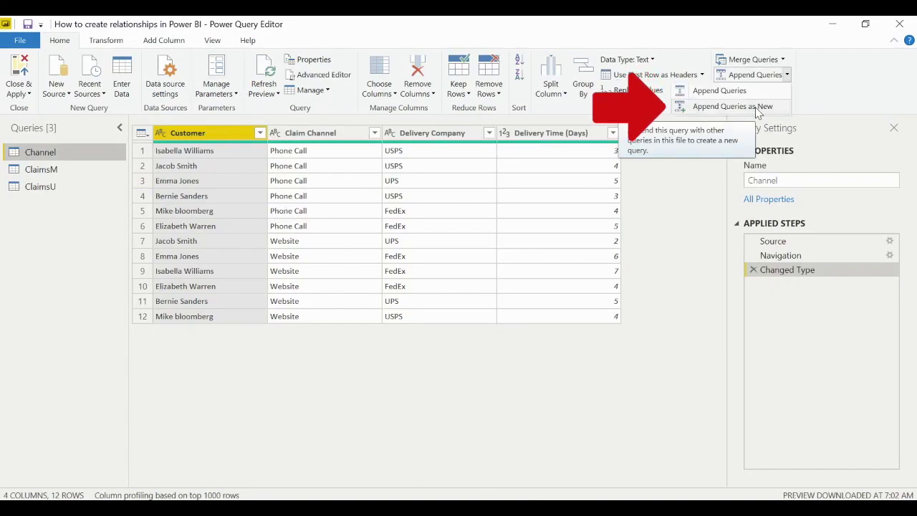
click(732, 106)
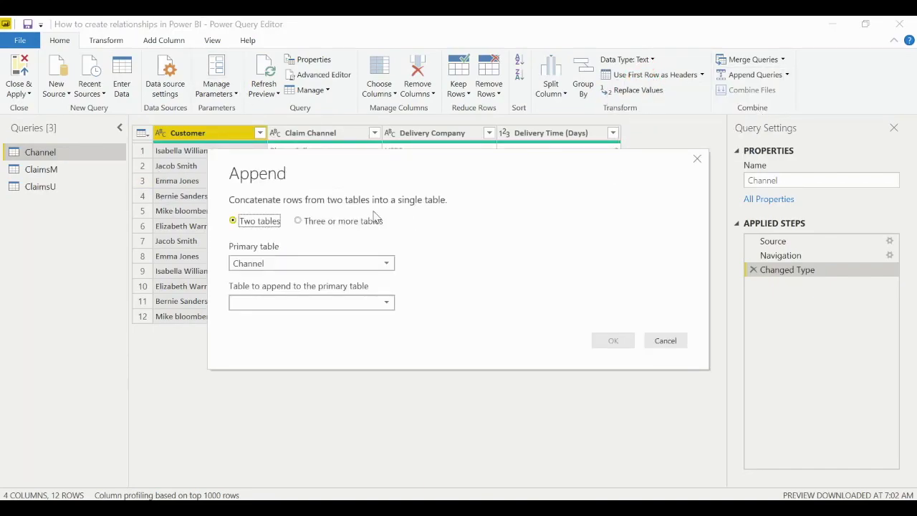
click(388, 264)
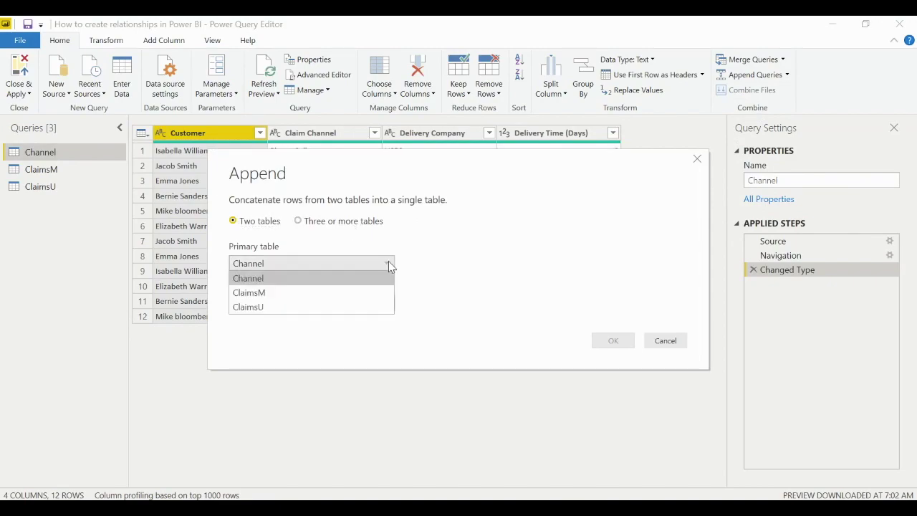
click(334, 278)
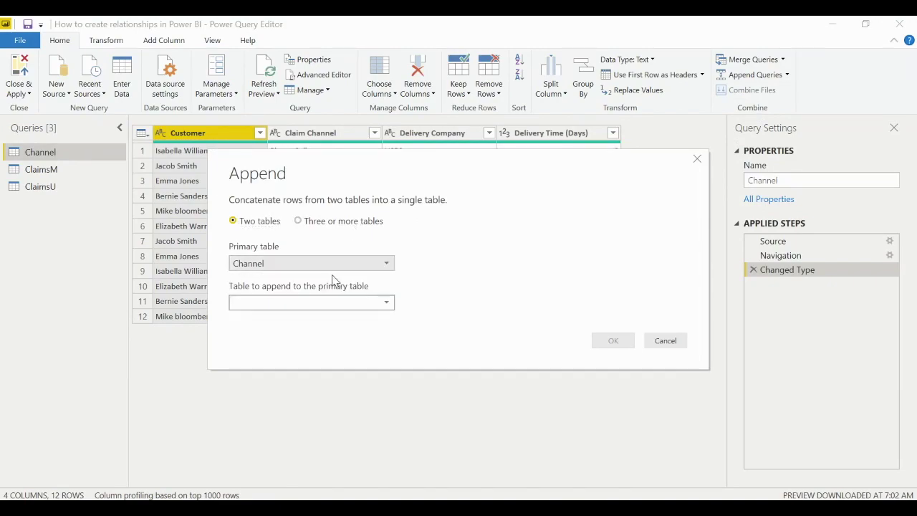
click(384, 303)
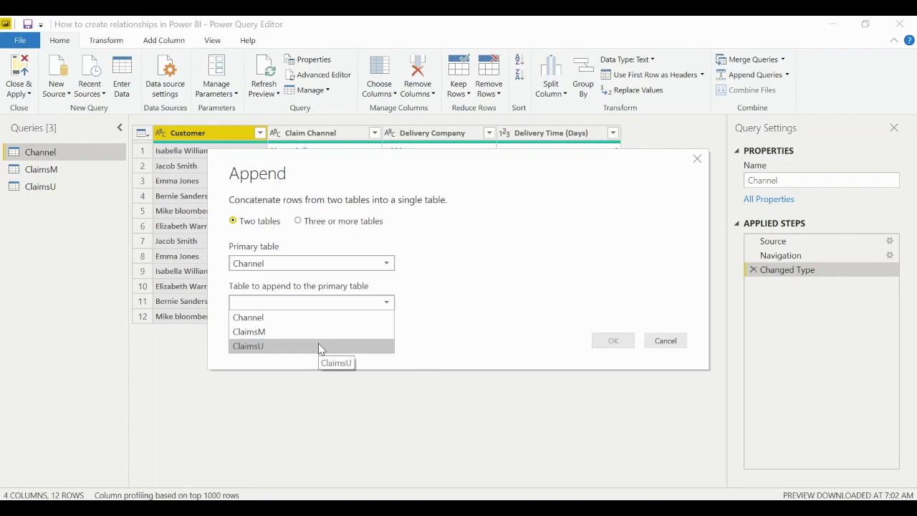
click(323, 333)
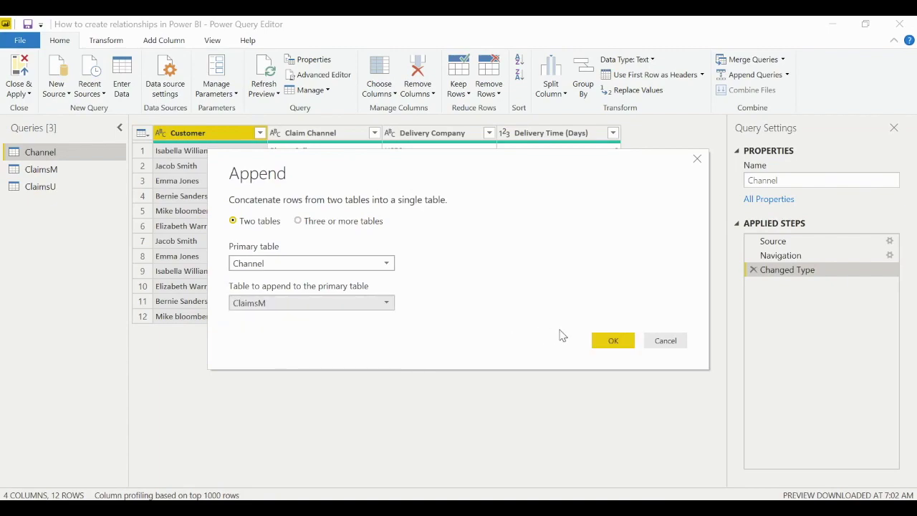
click(602, 339)
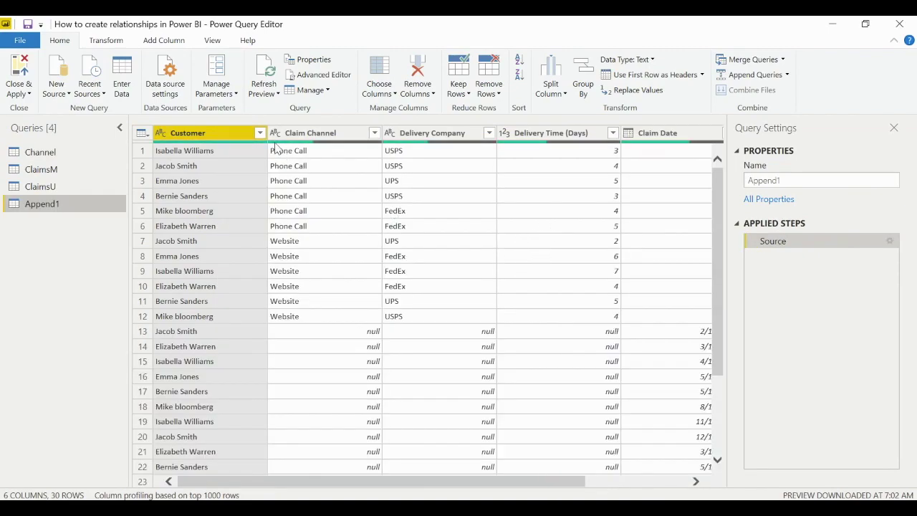
Remove all columns except Customer from the appended query.
right_click(217, 132)
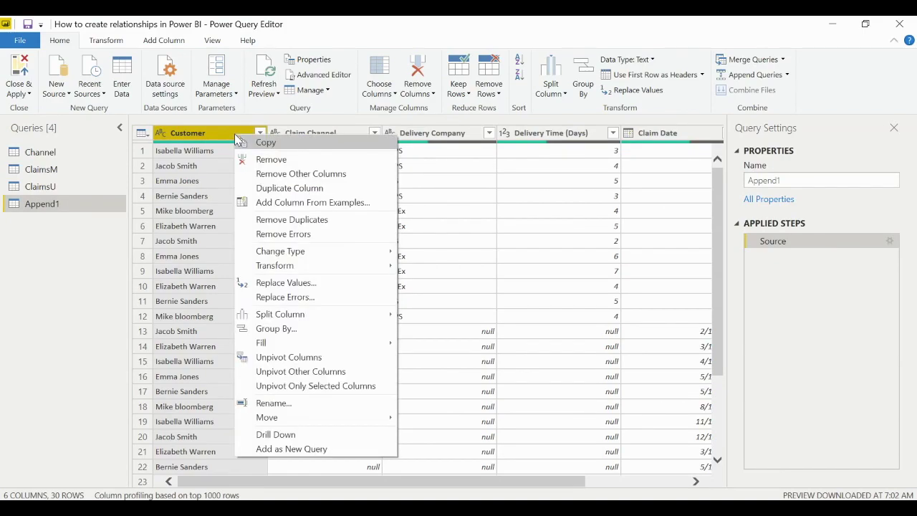
click(271, 178)
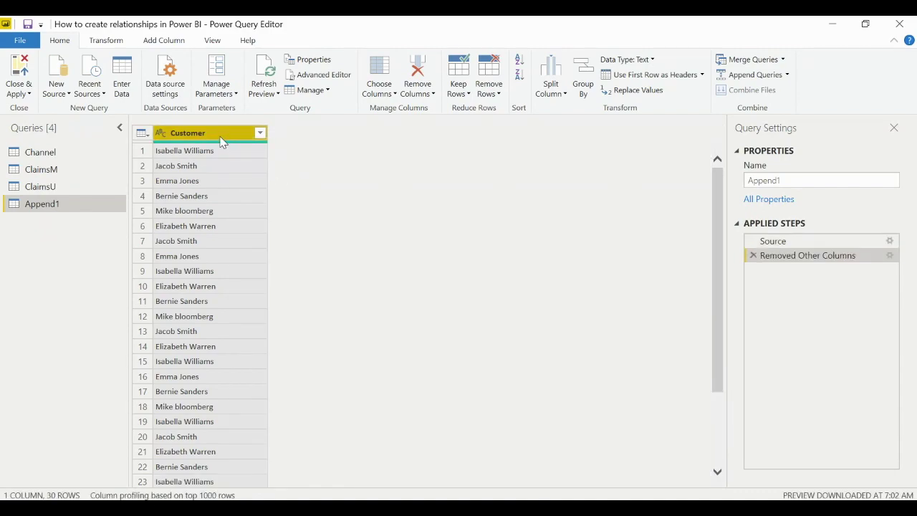
Remove duplicate values from the appended query's Customer column and rename the query Customer.
right_click(222, 138)
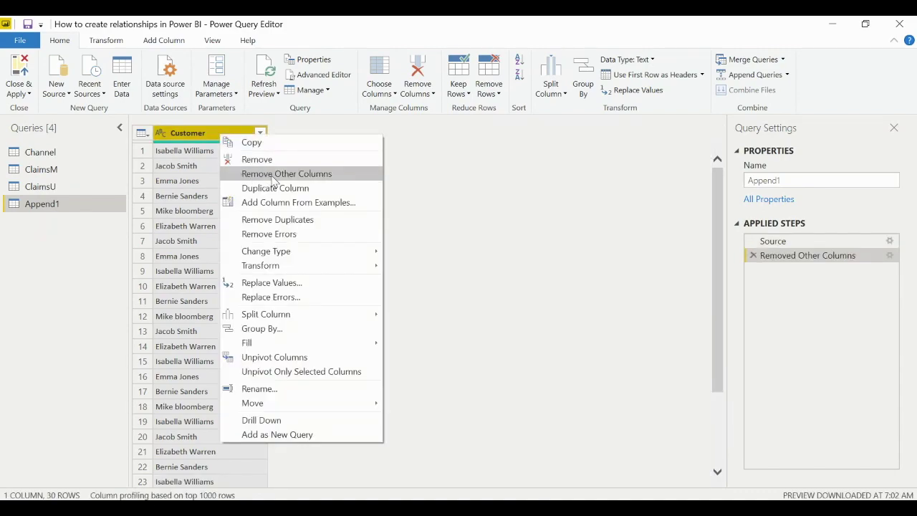
click(257, 220)
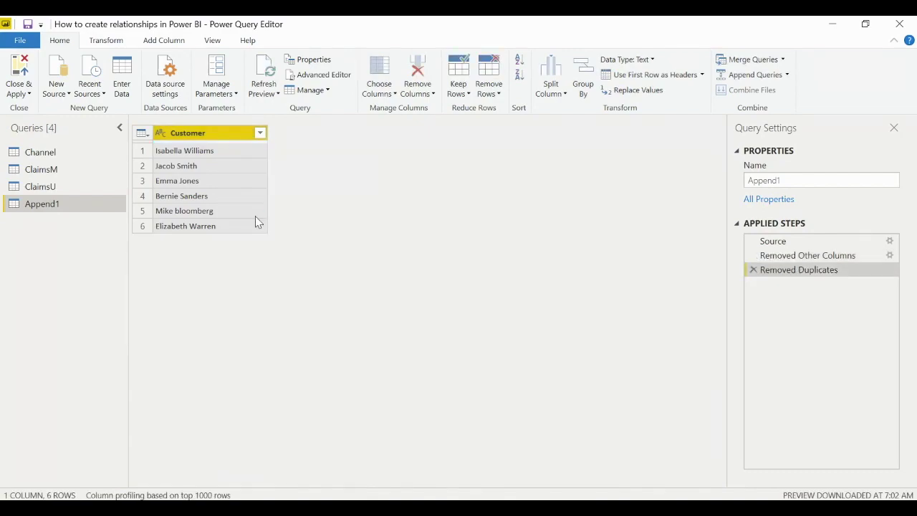
double_click(73, 205)
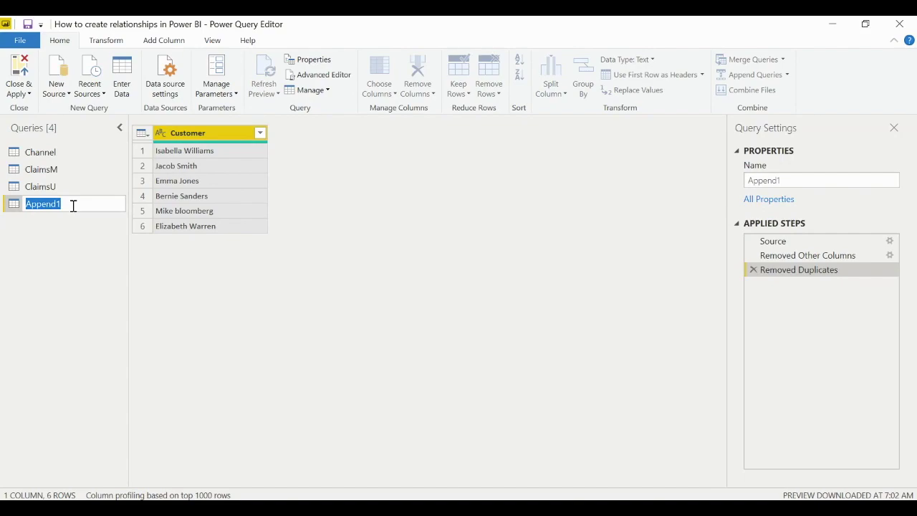
text(Customer)
key(Return)
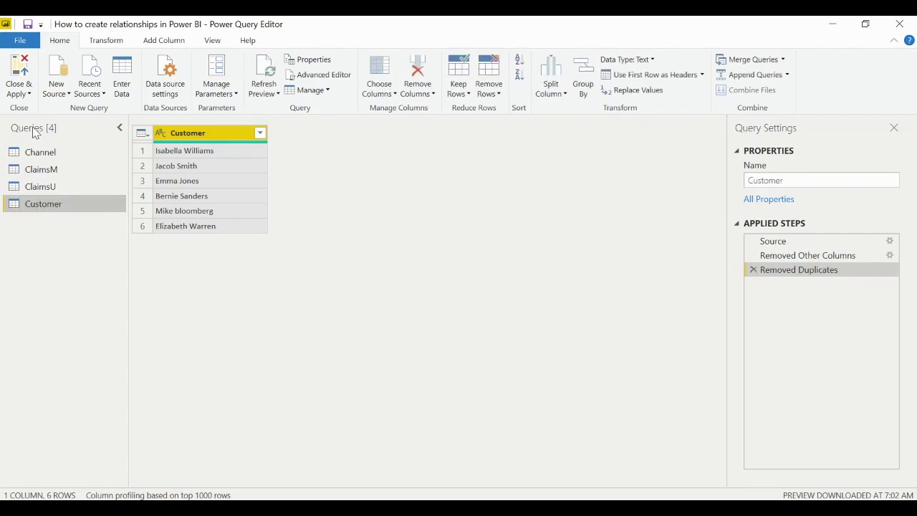
Close and apply the query changes, and place the Customer table above Channel and ClaimsM in the model diagram.
click(22, 92)
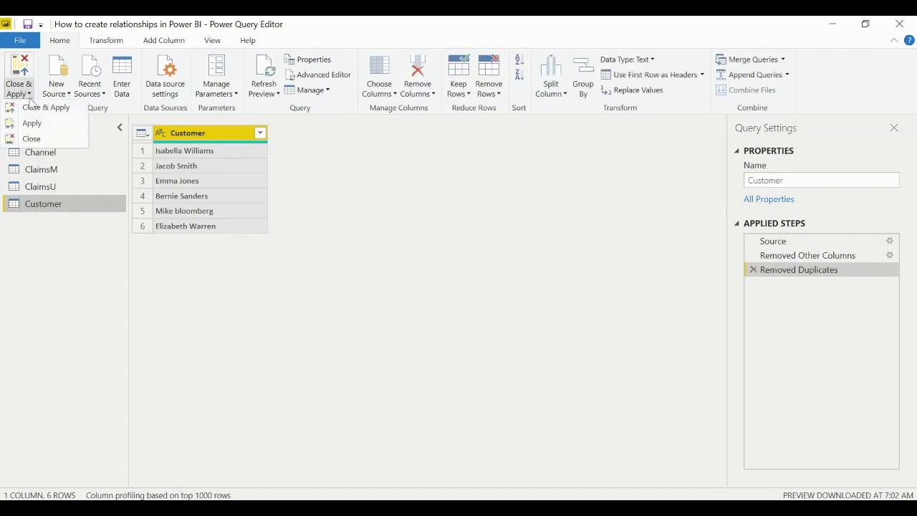
click(47, 109)
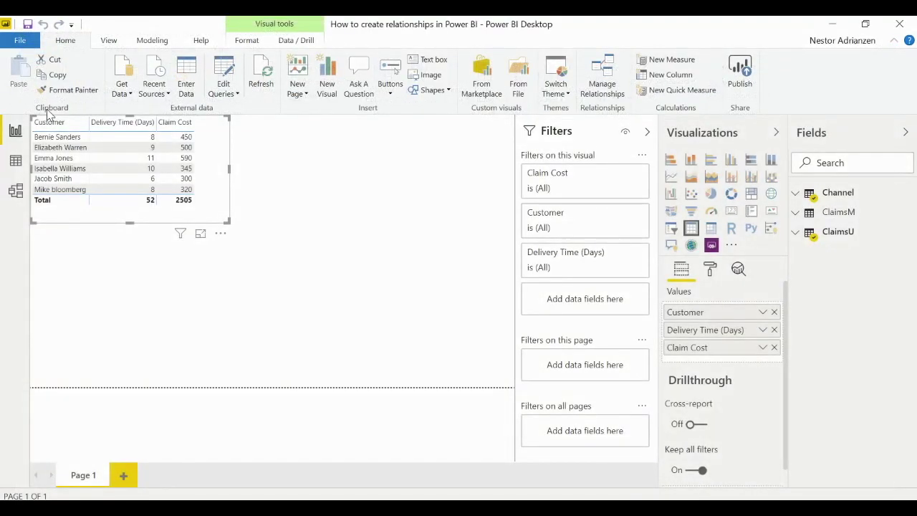
click(17, 192)
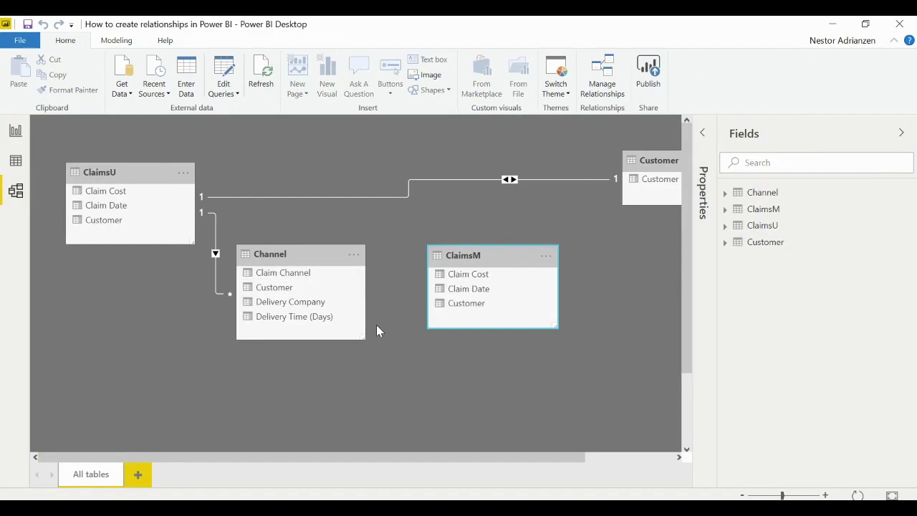
drag(477, 457, 556, 458)
drag(566, 159, 310, 146)
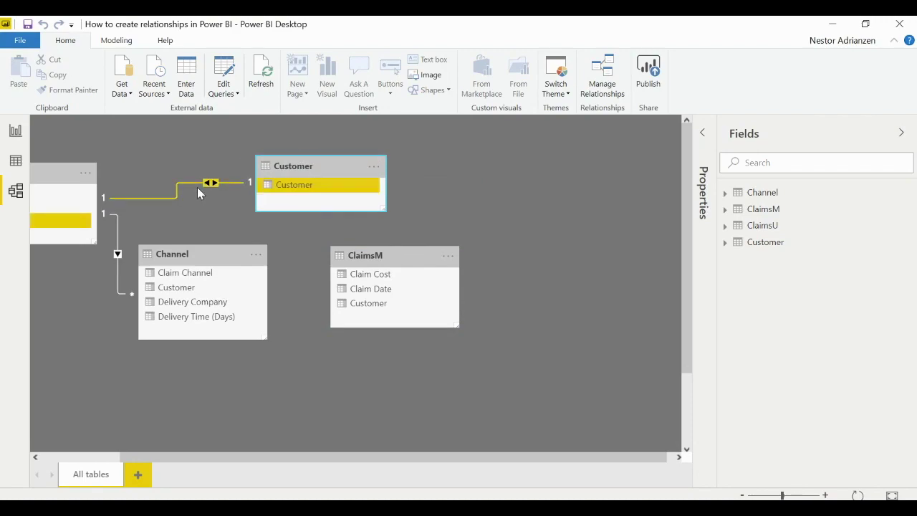
Delete the relationship between ClaimsU and the Customer table.
click(196, 182)
right_click(196, 181)
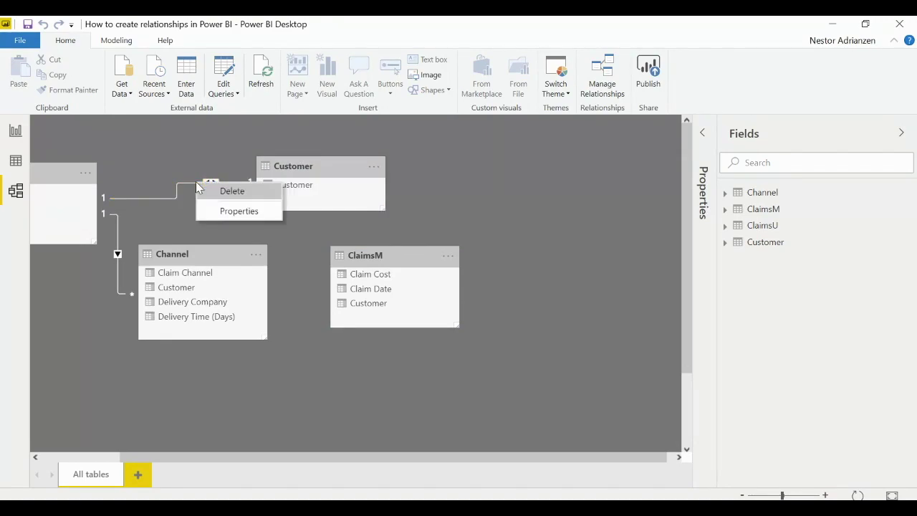
click(236, 195)
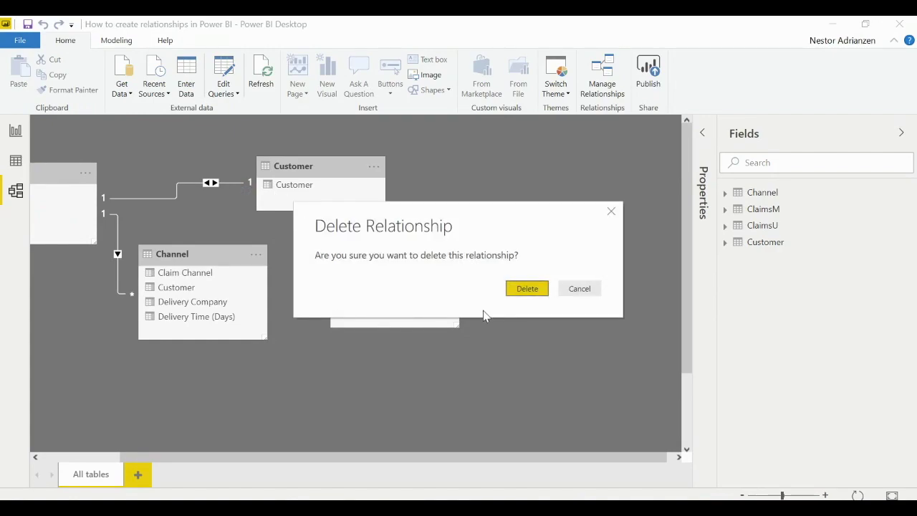
click(527, 292)
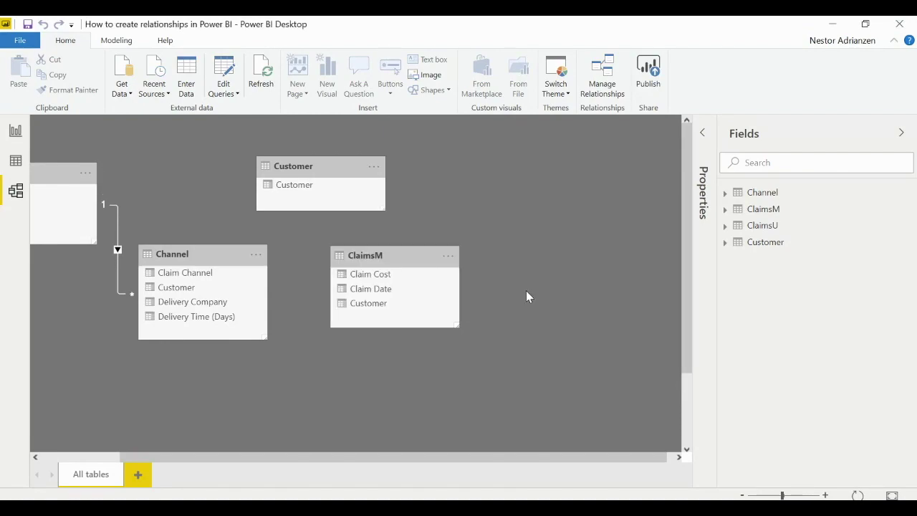
Relate the Customer table's Customer column to the Customer columns of both Channel and ClaimsM.
drag(337, 175, 323, 172)
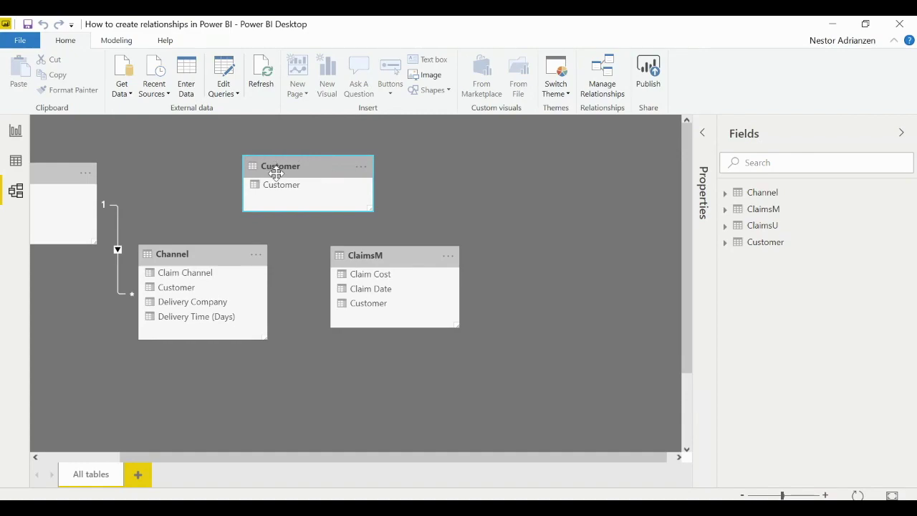
click(295, 185)
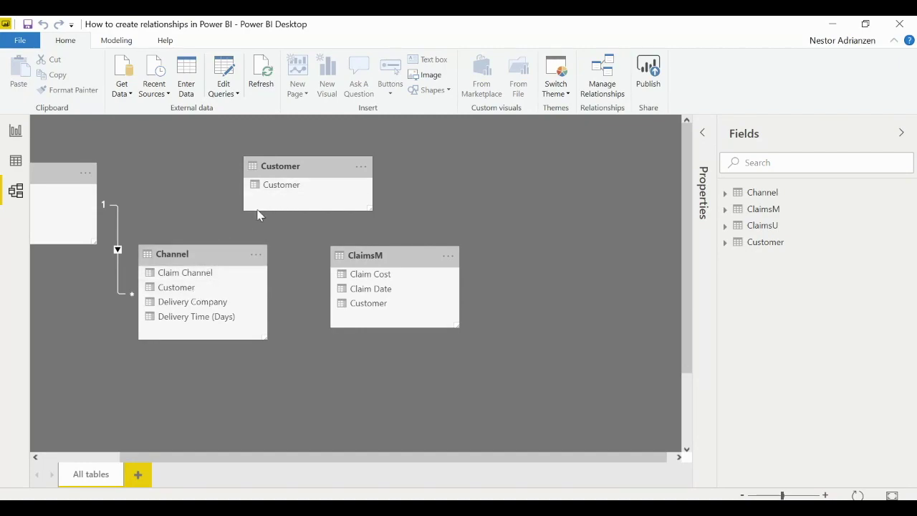
drag(282, 186, 191, 287)
drag(276, 185, 371, 304)
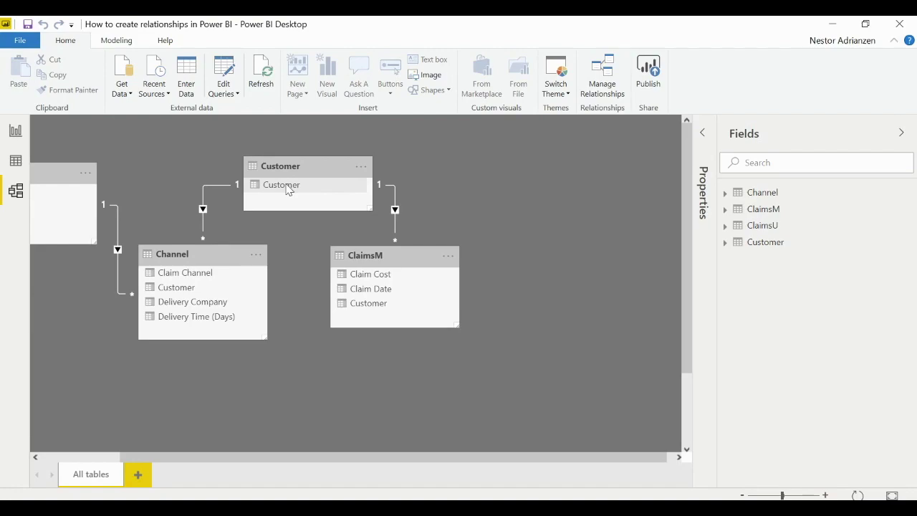
Hide the Customer columns of ClaimsM and Channel in report view.
click(385, 312)
right_click(386, 312)
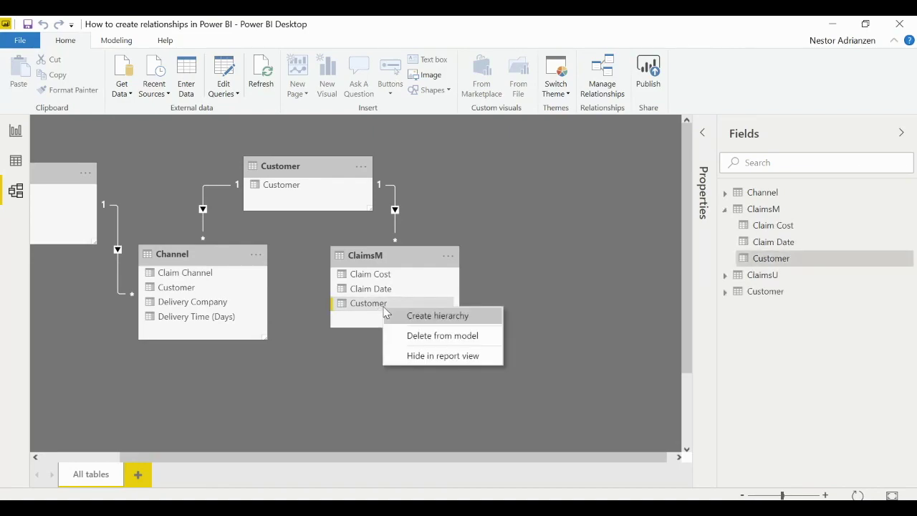
click(436, 356)
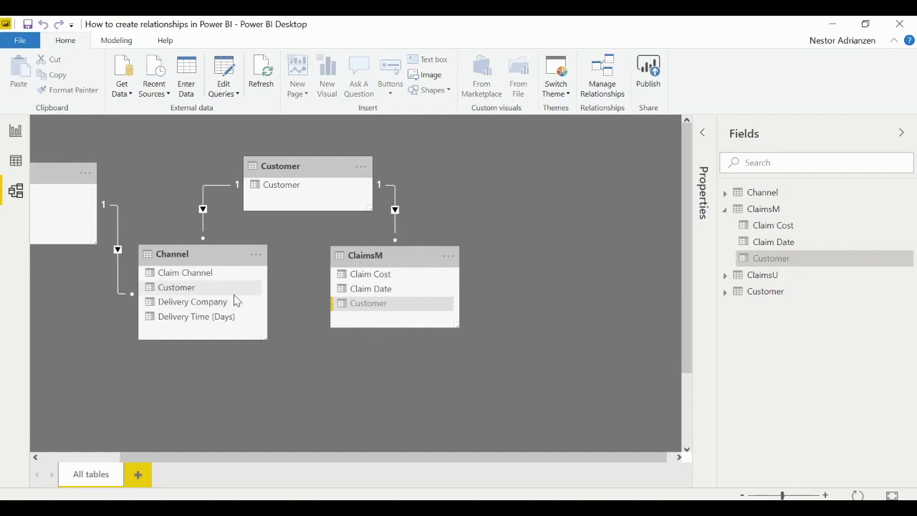
right_click(184, 292)
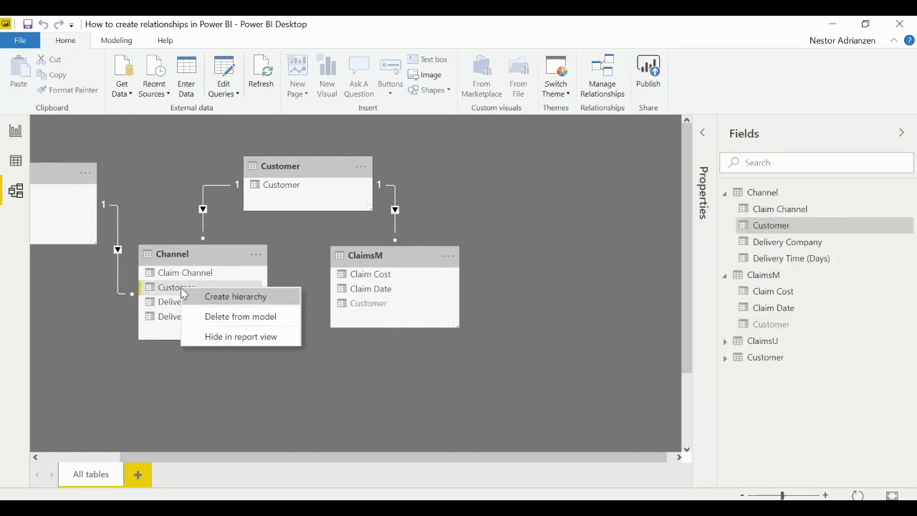
click(240, 342)
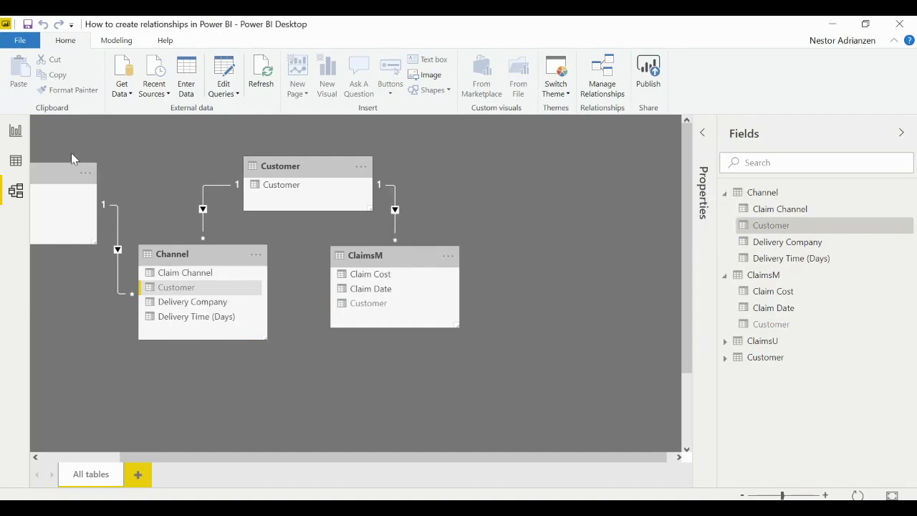
Return to the report page and check which fields Channel, ClaimsM and Customer offer.
click(22, 132)
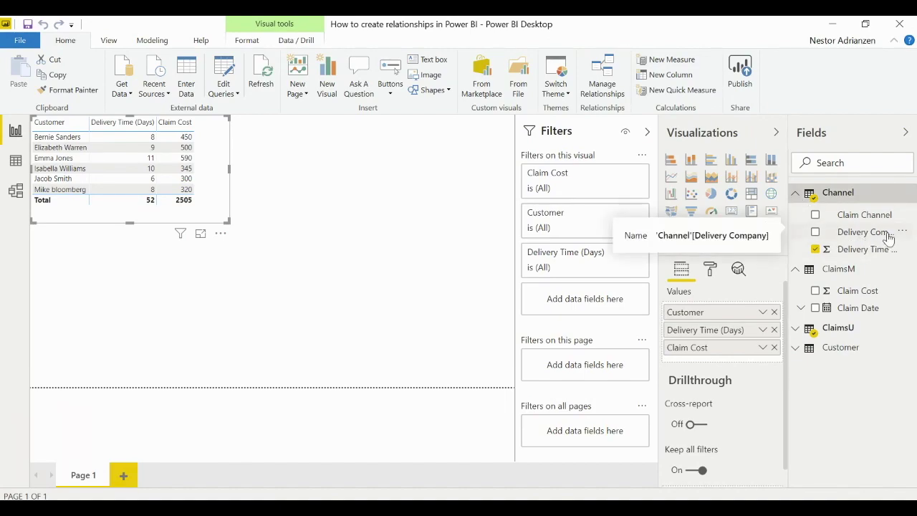
click(797, 194)
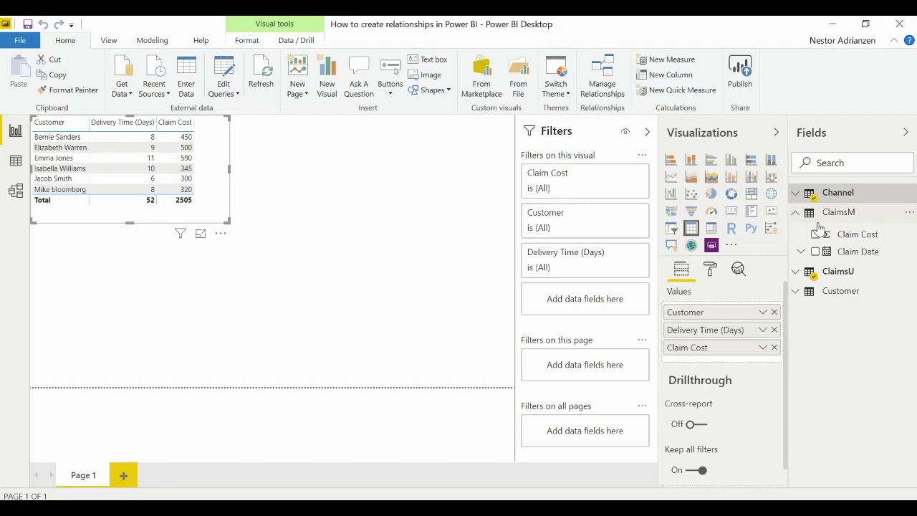
click(795, 291)
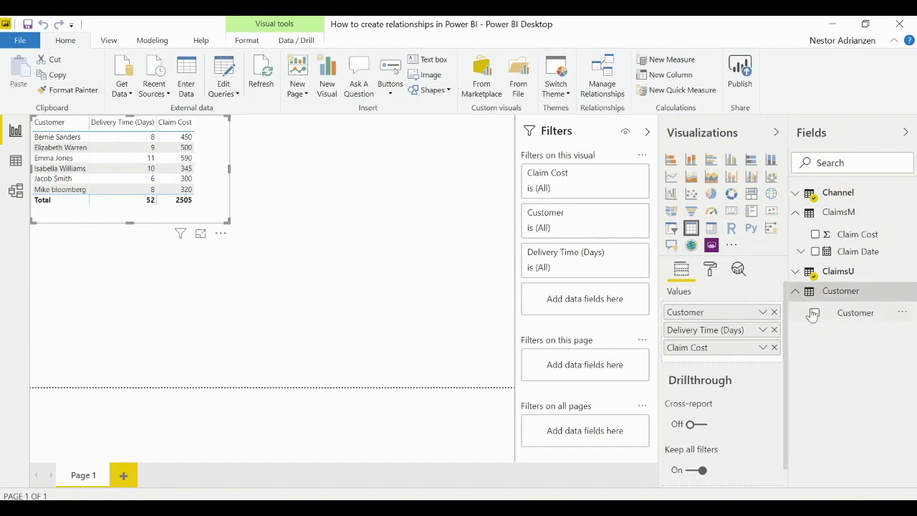
click(835, 290)
click(796, 214)
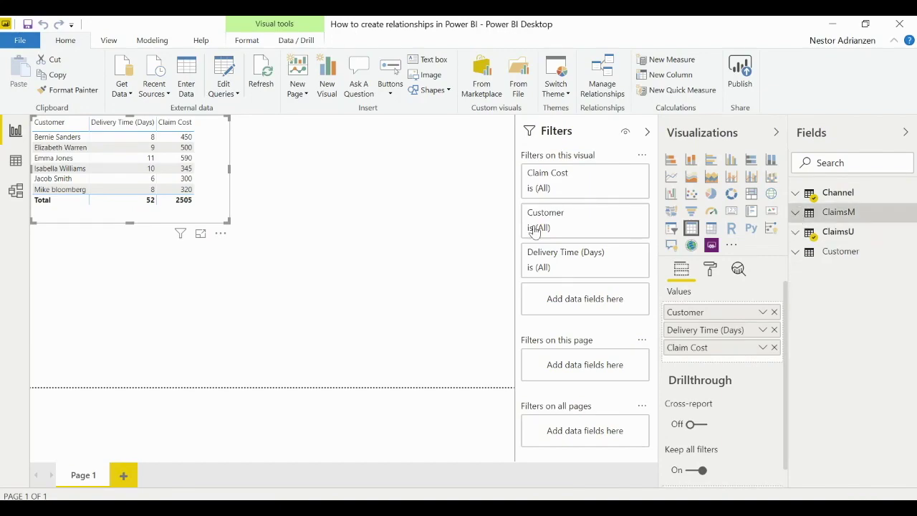
click(338, 237)
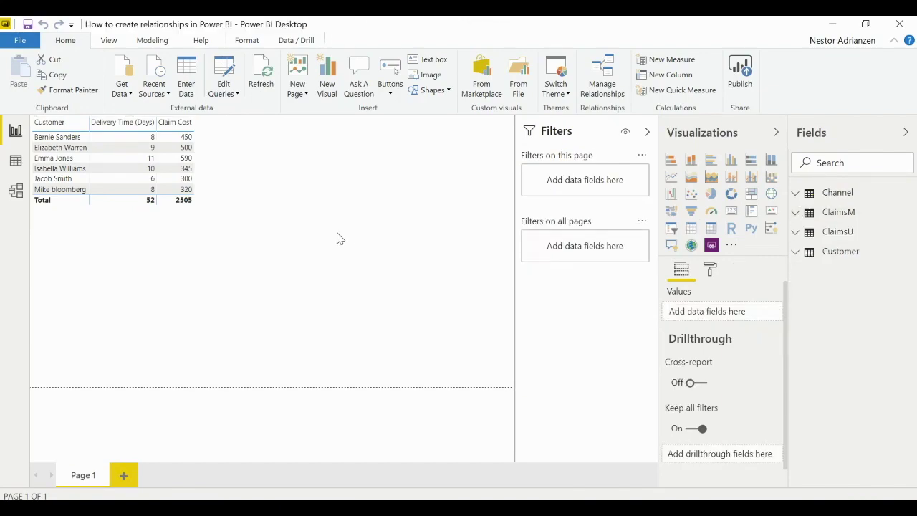
Duplicate the customer table visual and place the copy beside the original.
click(210, 137)
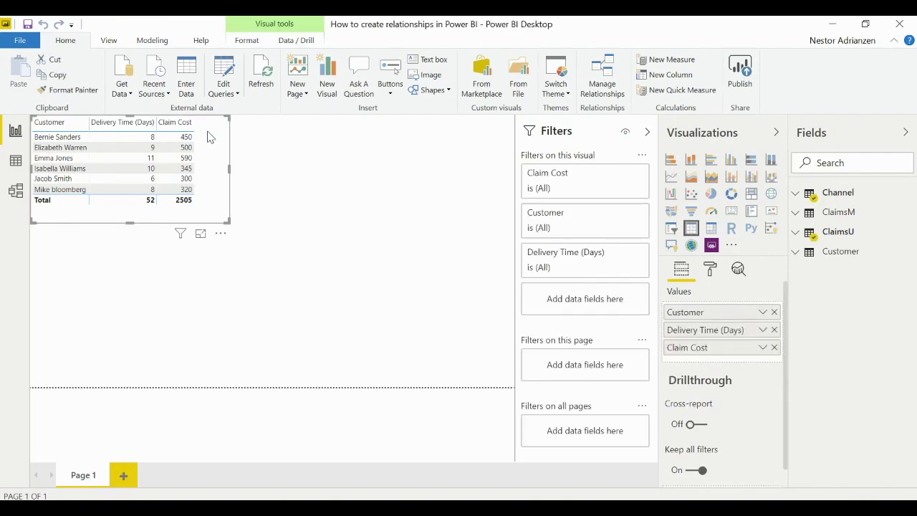
key(ctrl+c)
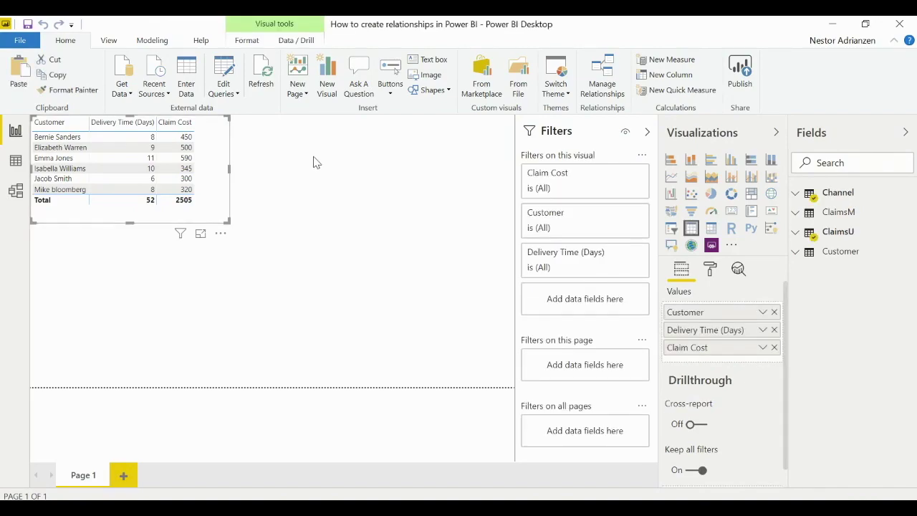
click(317, 164)
key(ctrl+v)
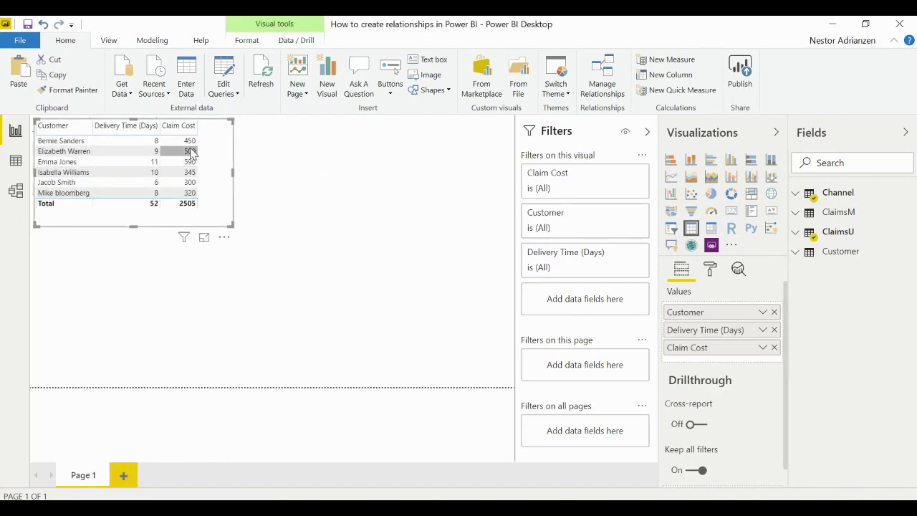
drag(211, 148, 427, 144)
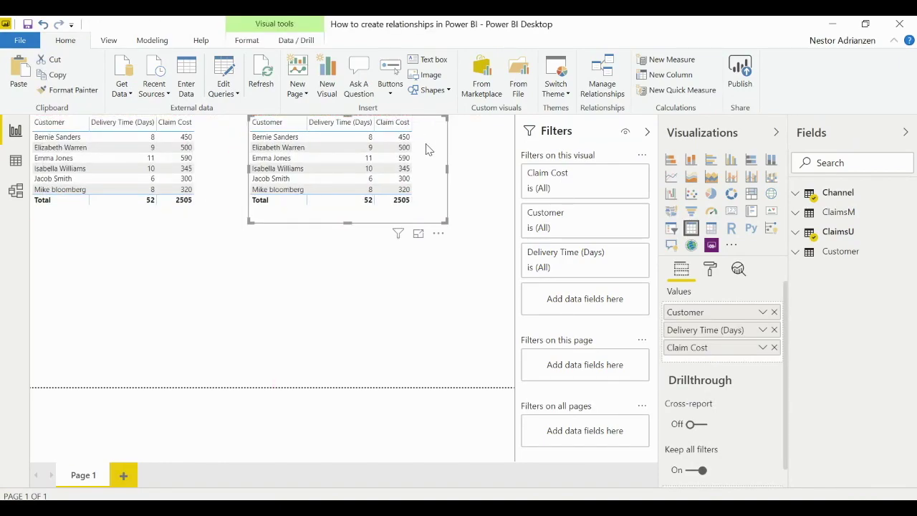
Remove the Delivery Time (Days), Customer and Claim Cost fields from the copied table visual.
click(796, 194)
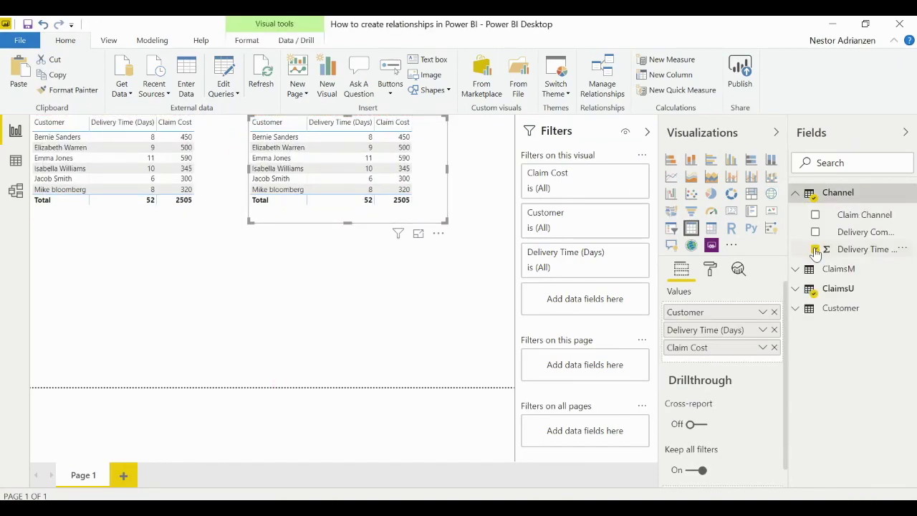
click(816, 249)
click(813, 295)
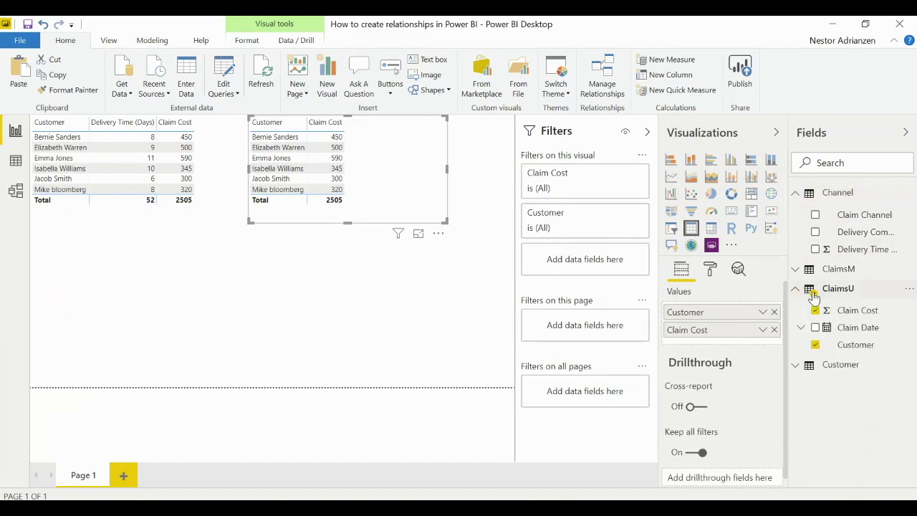
click(816, 345)
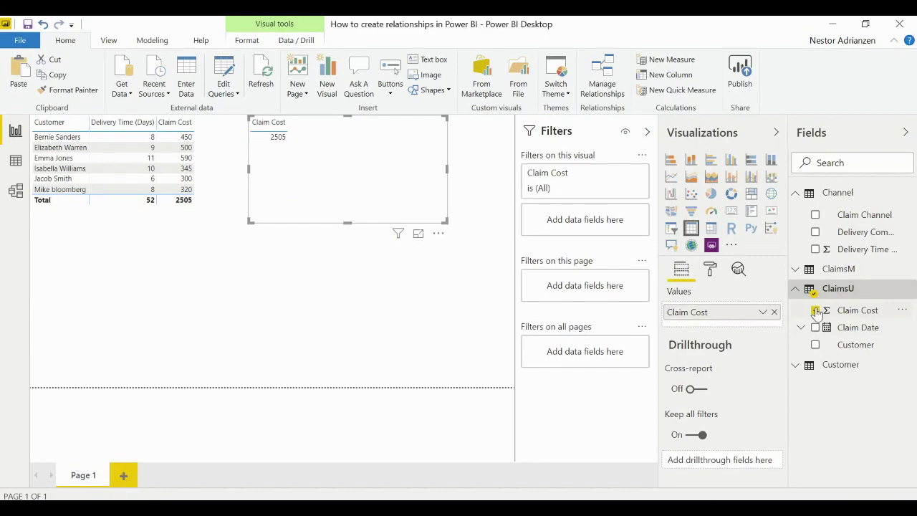
click(815, 310)
click(795, 288)
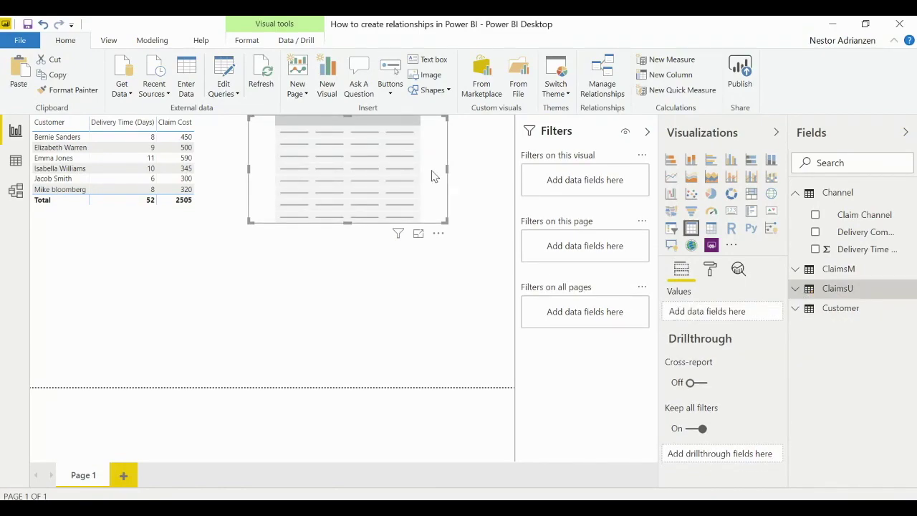
click(796, 195)
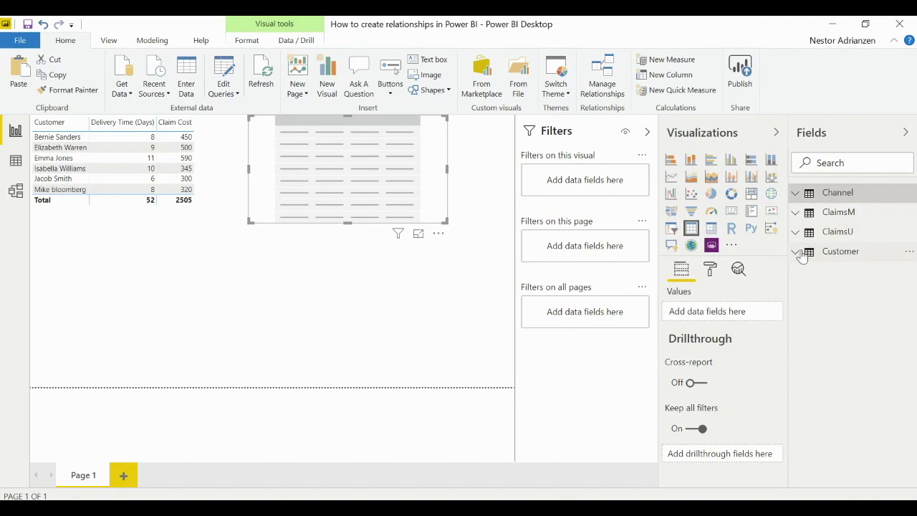
Add Claim Date from ClaimsM to the empty table visual and show it as a plain date instead of a date hierarchy.
click(797, 213)
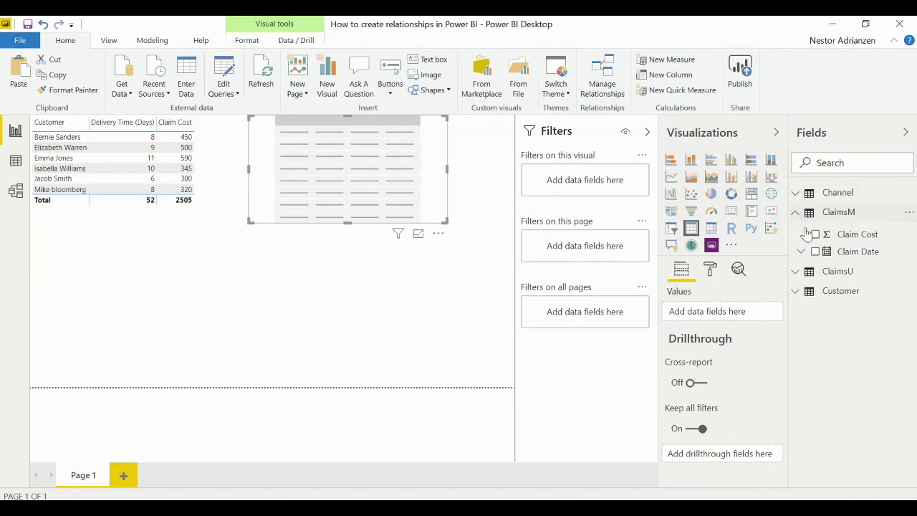
click(816, 251)
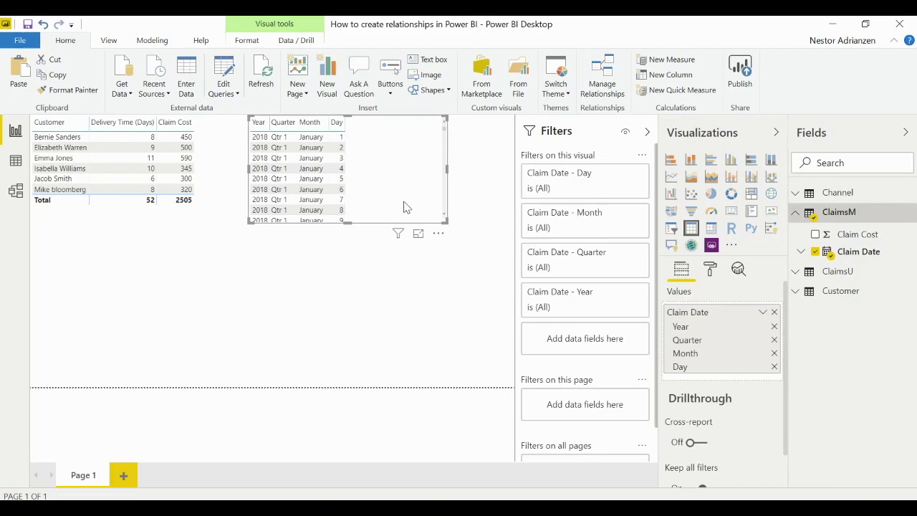
click(763, 311)
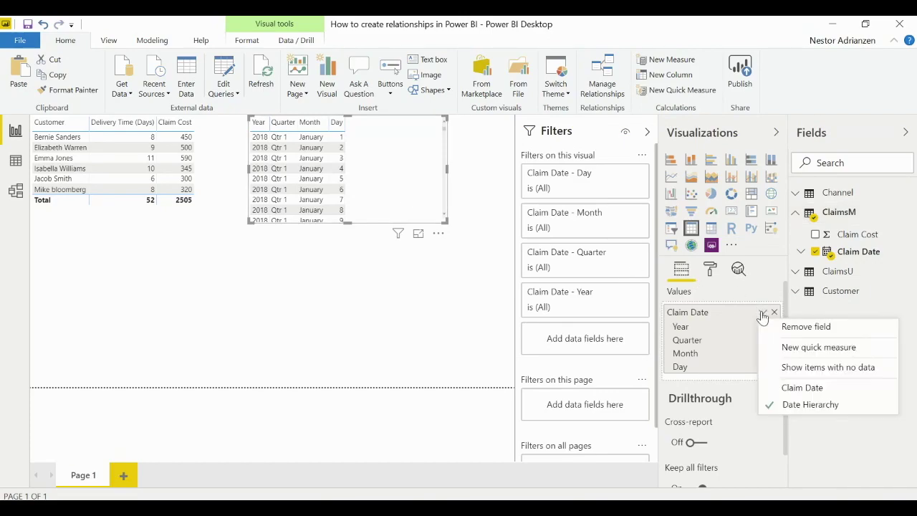
click(800, 387)
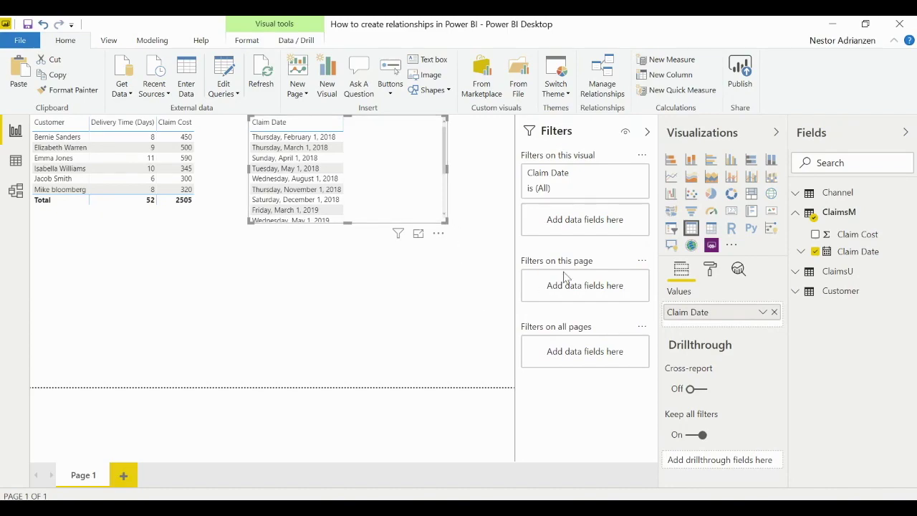
Add Customer from the Customer table and Delivery Time (Days) from Channel to the claim date table, enlarging the visual.
click(795, 213)
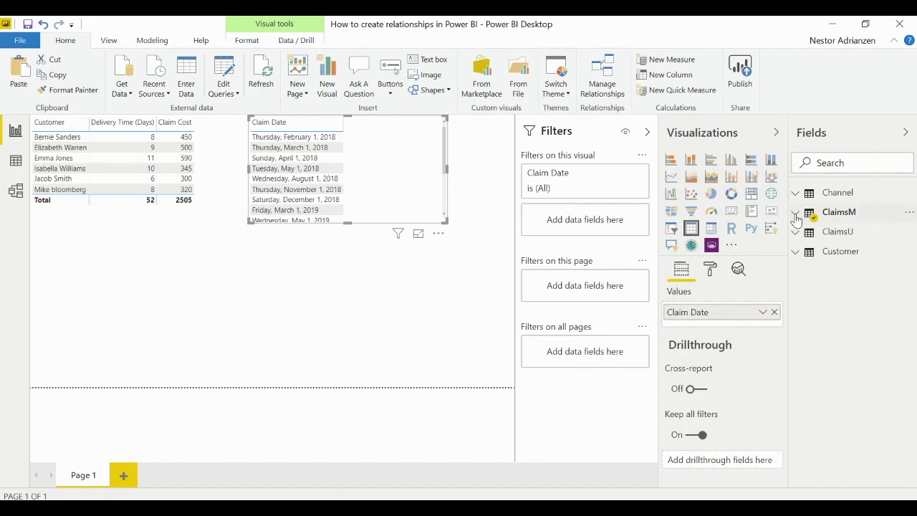
click(795, 251)
click(815, 273)
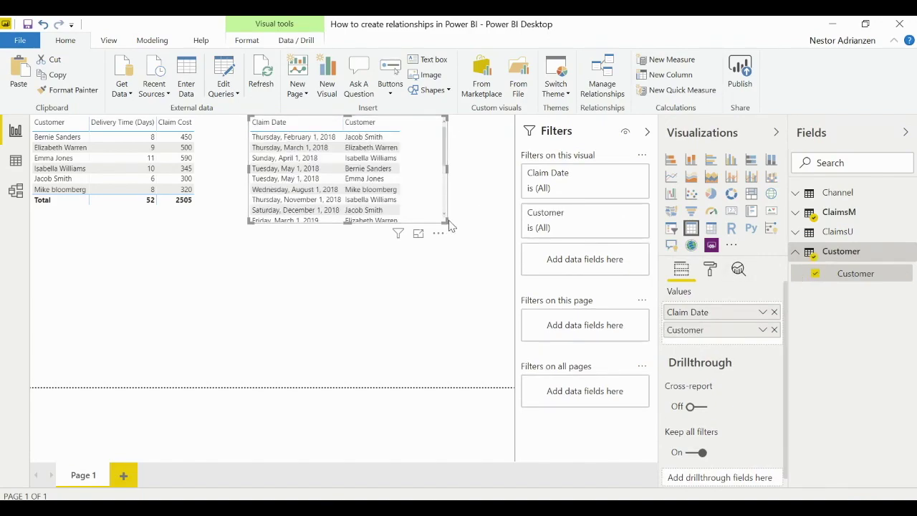
drag(447, 223, 497, 266)
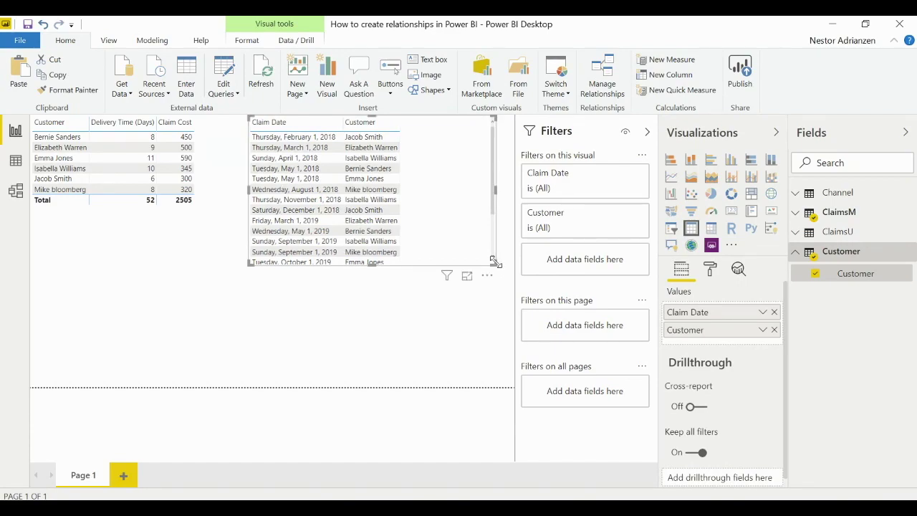
click(797, 194)
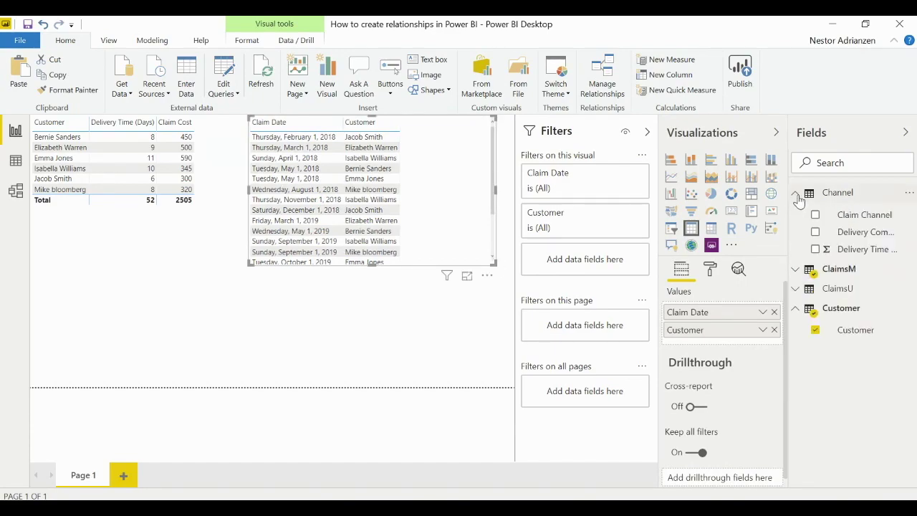
click(815, 249)
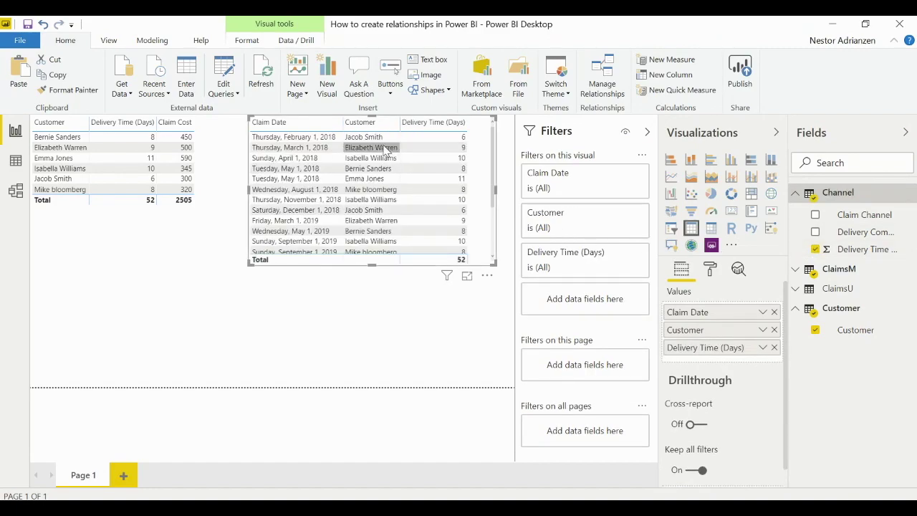
Move the claim date table closer to the customer table and enlarge it until all its rows fit.
click(485, 241)
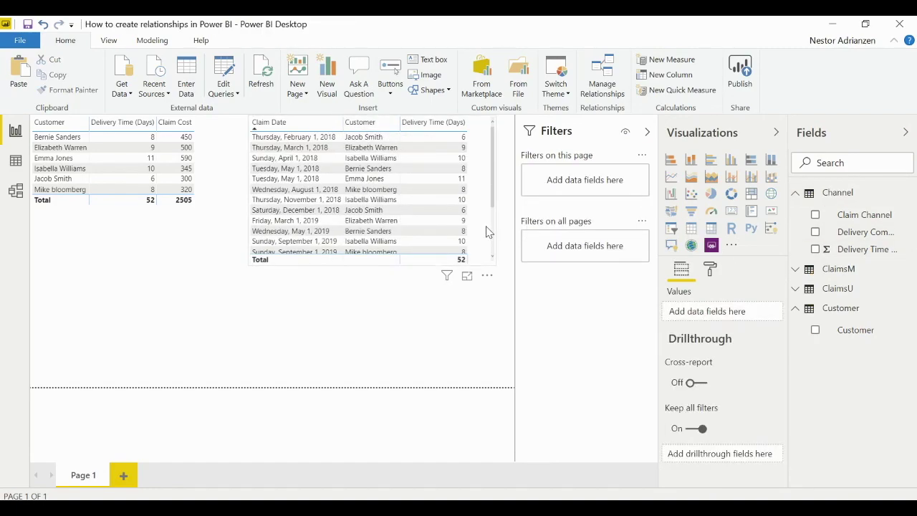
click(486, 232)
drag(486, 232, 439, 231)
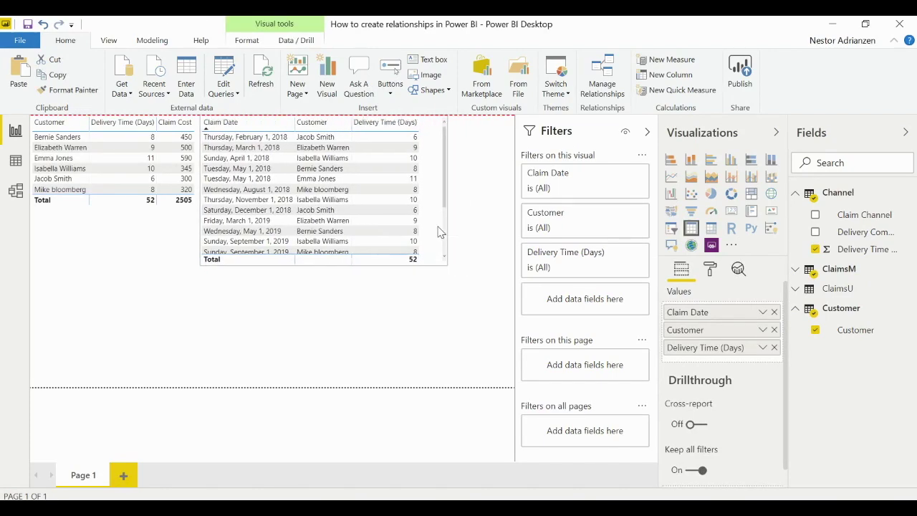
drag(445, 263, 505, 354)
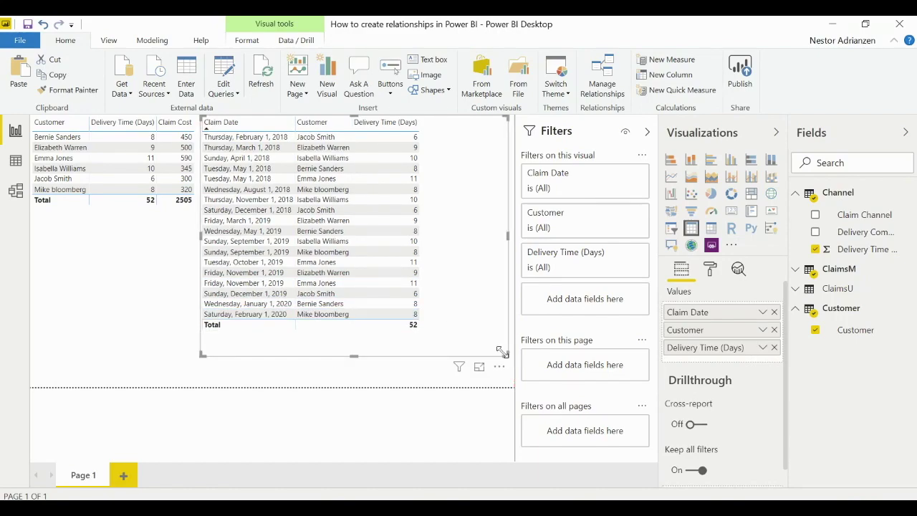
Add the Claim Cost field from ClaimsM to the claim date table.
click(795, 310)
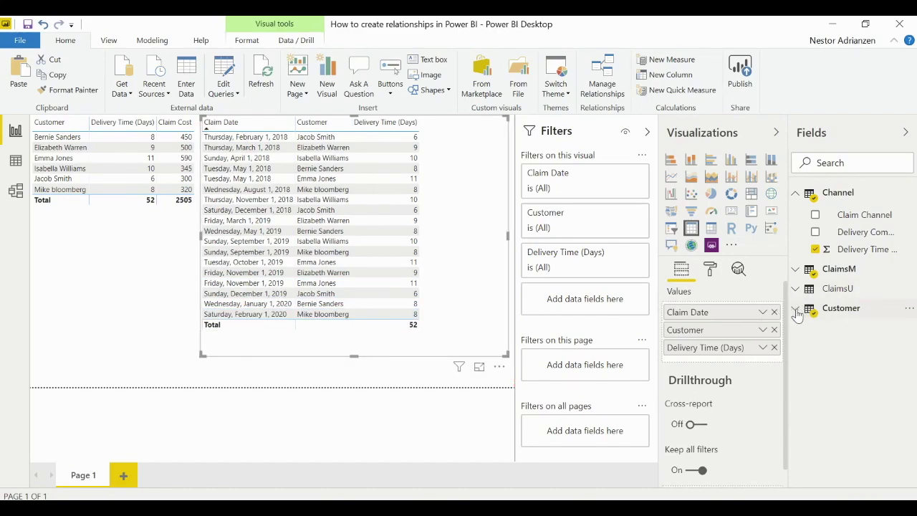
click(796, 272)
click(816, 290)
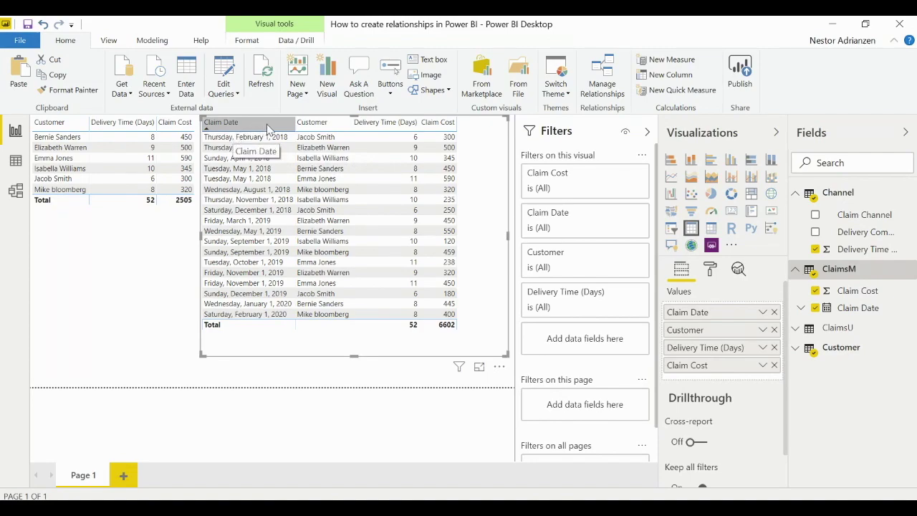
In the data view, set the date format of the ClaimsM Claim Date column to 3/14/01 (M/d/yy).
click(19, 165)
click(839, 214)
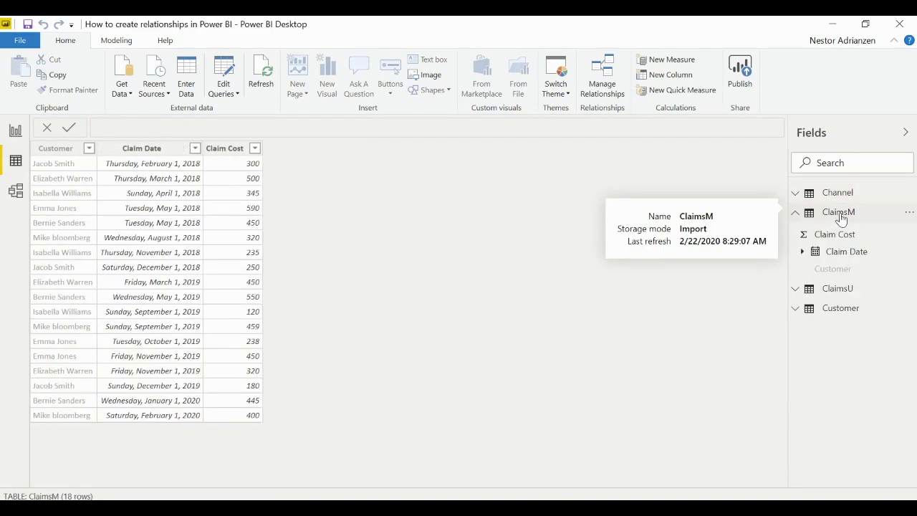
click(174, 158)
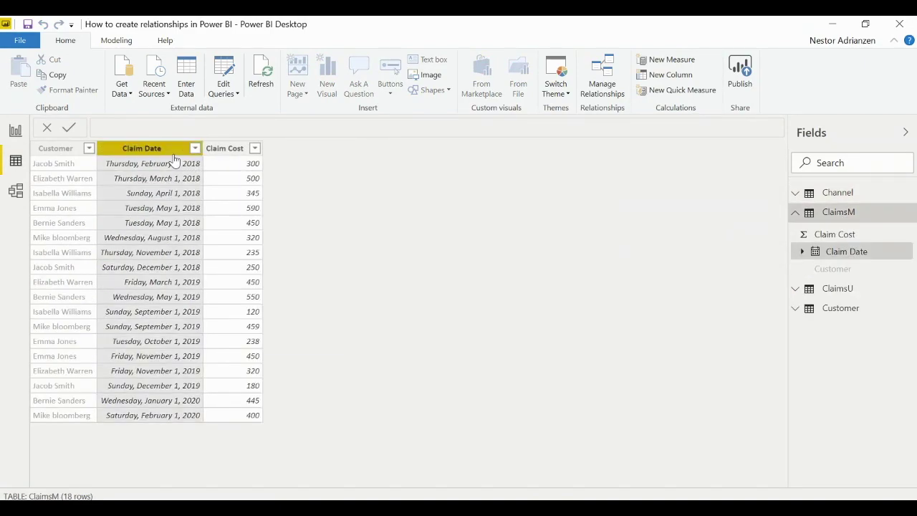
click(126, 44)
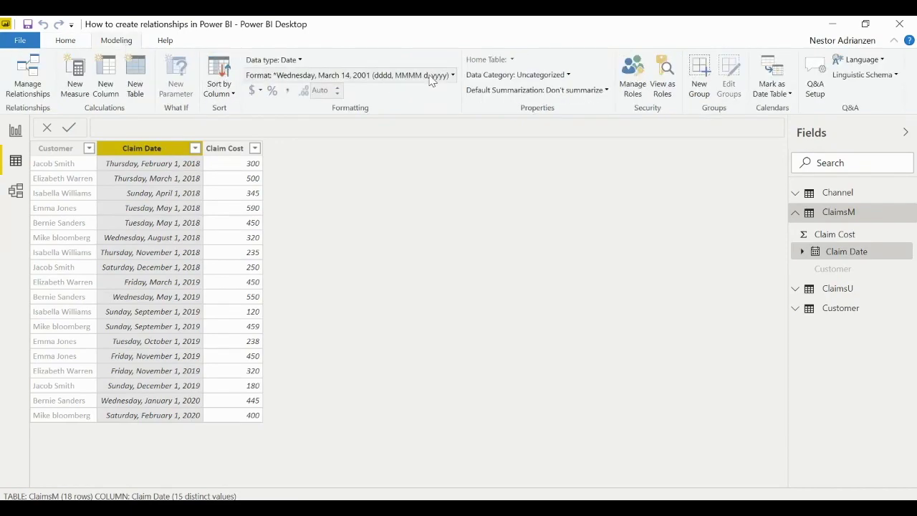
click(453, 76)
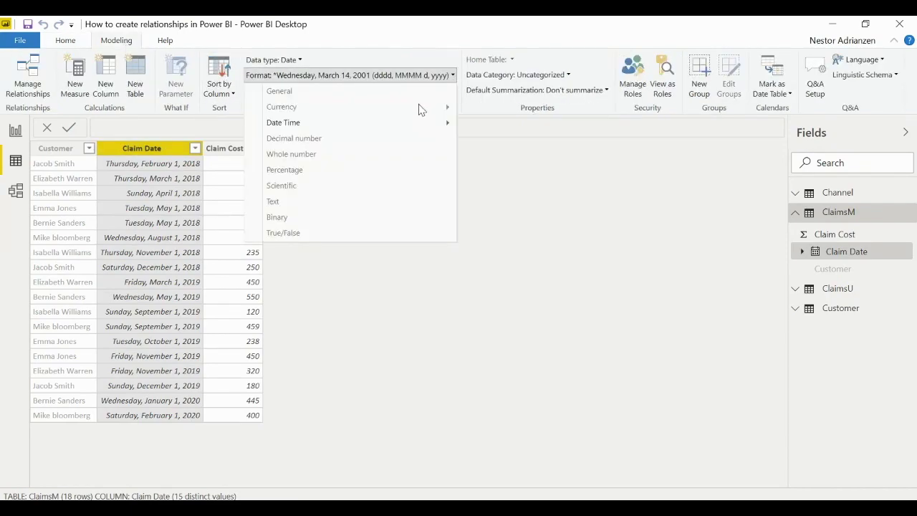
mouse_move(399, 128)
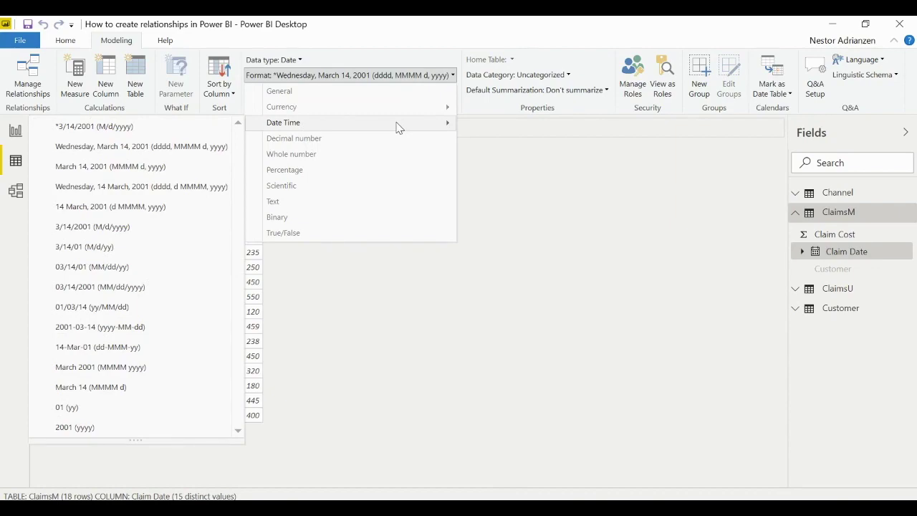
click(109, 248)
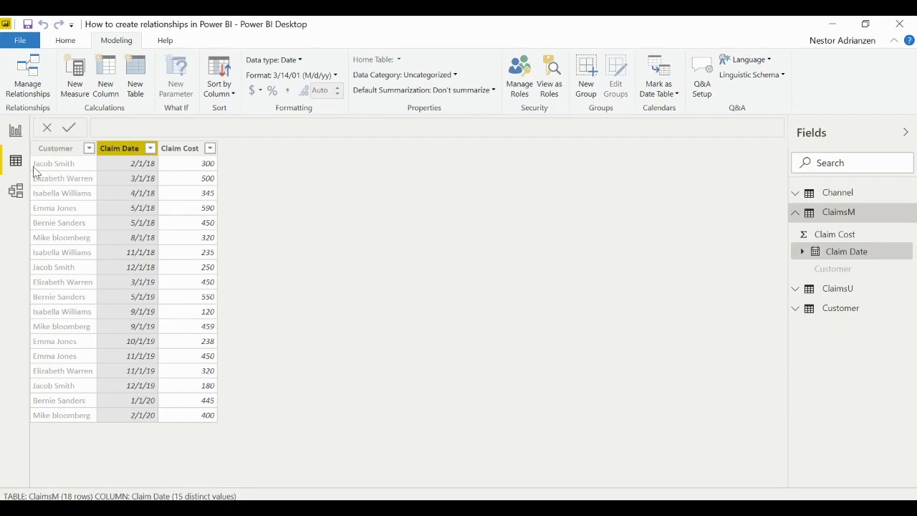
Return to the report page, narrow the claim date table to fit its columns and move it farther from the customer table.
click(15, 132)
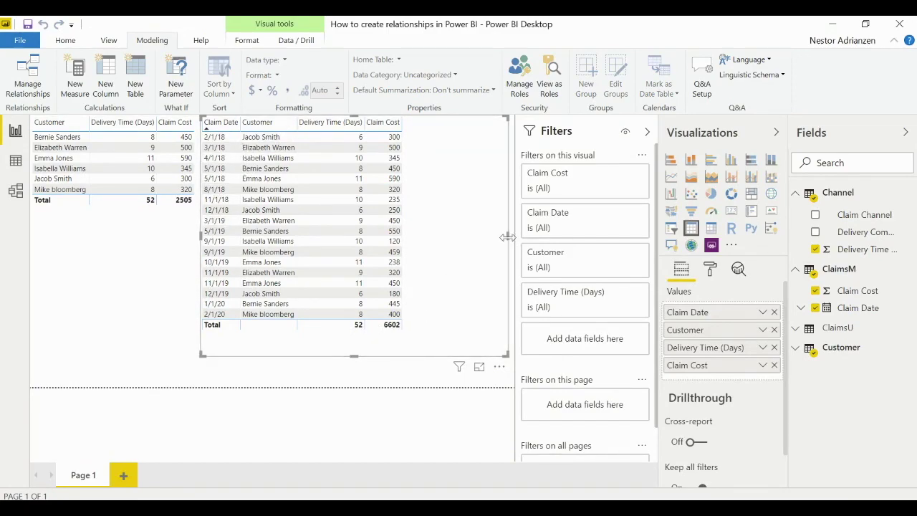
drag(507, 236, 417, 236)
click(439, 305)
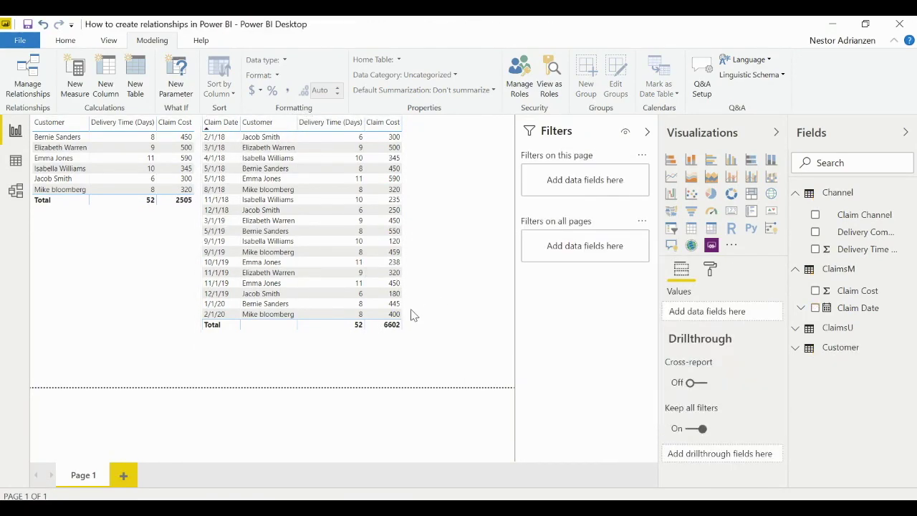
click(341, 344)
drag(341, 345, 388, 346)
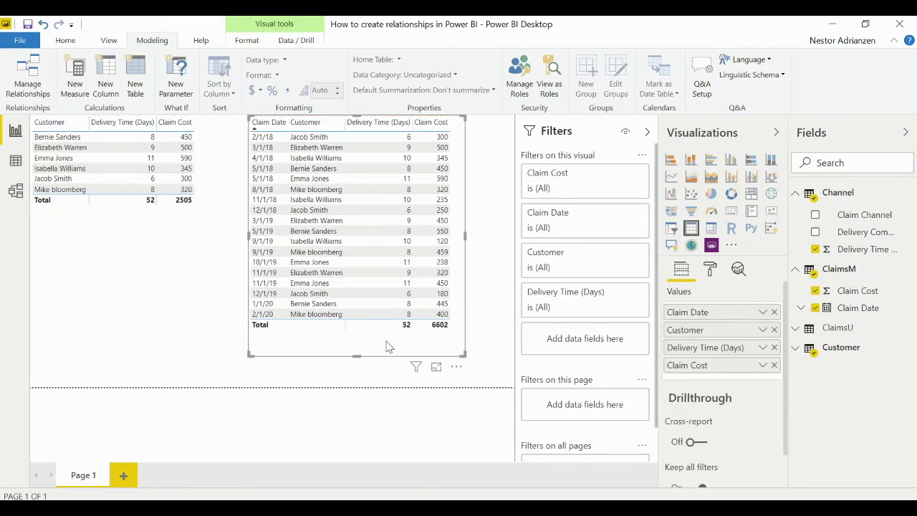